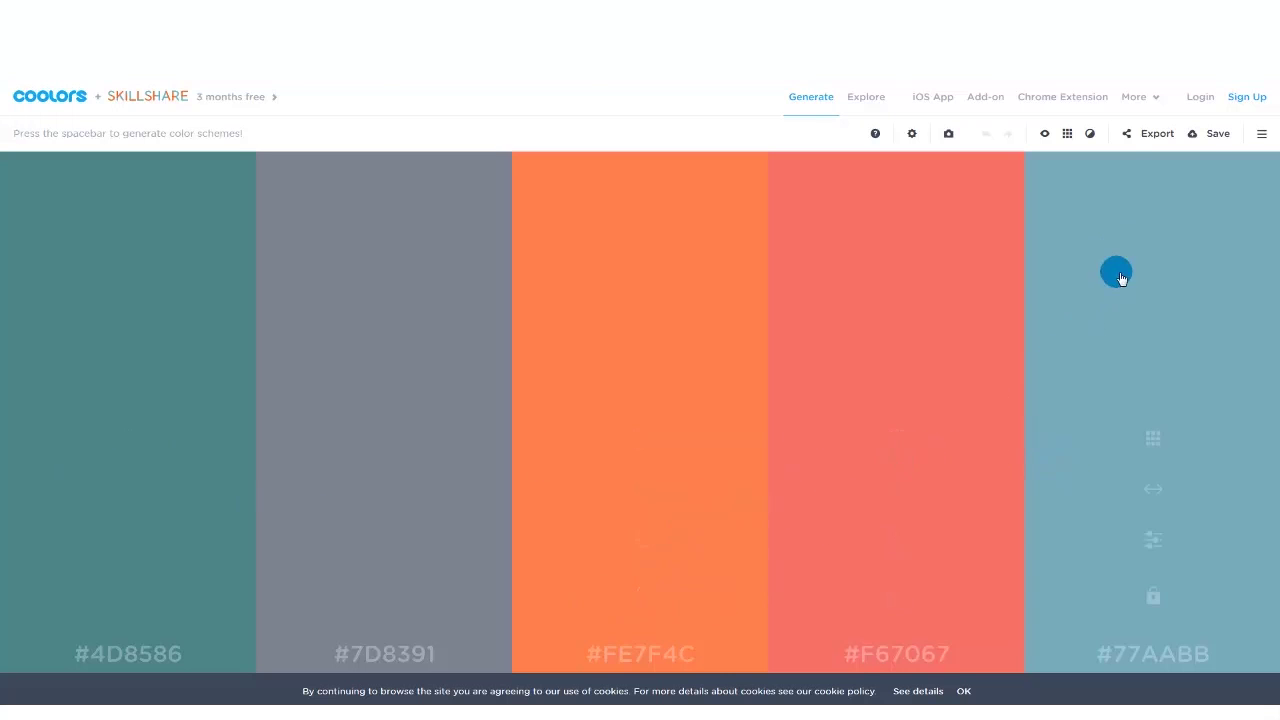
# Export the five-colour Coolors palette as a PNG image
pyautogui.click(1151, 143)
pyautogui.click(719, 386)
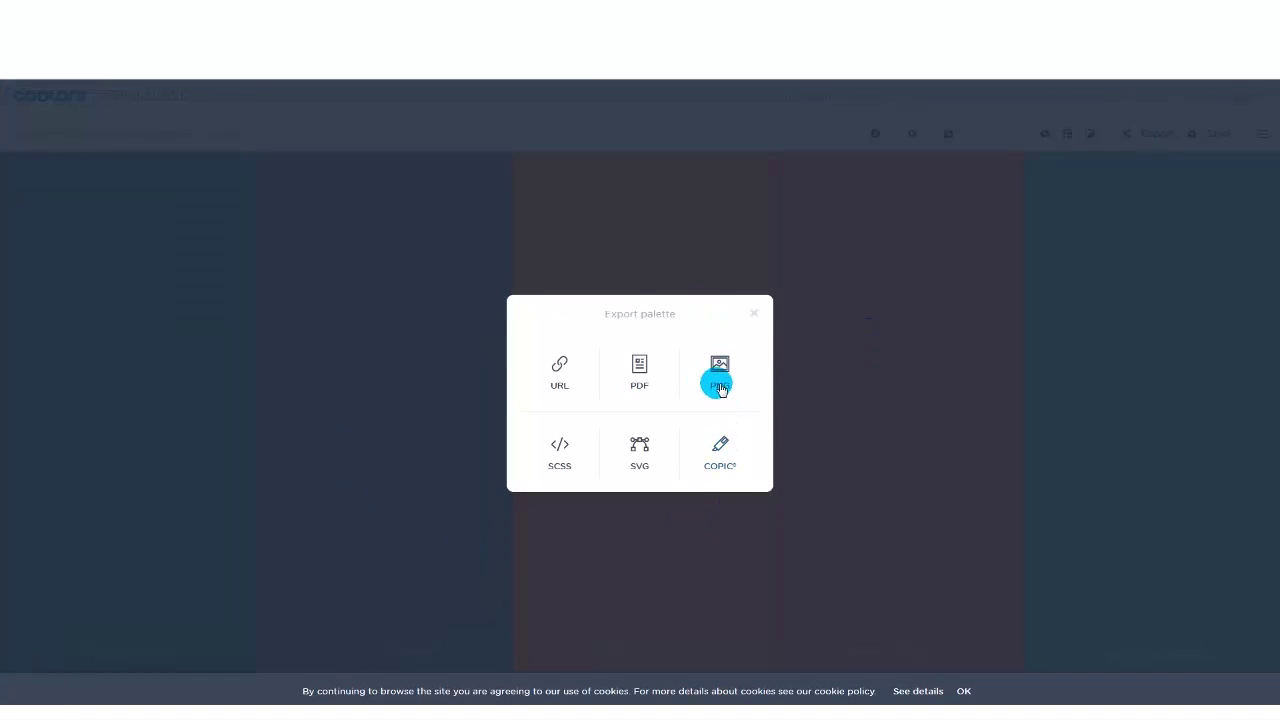
pyautogui.click(722, 371)
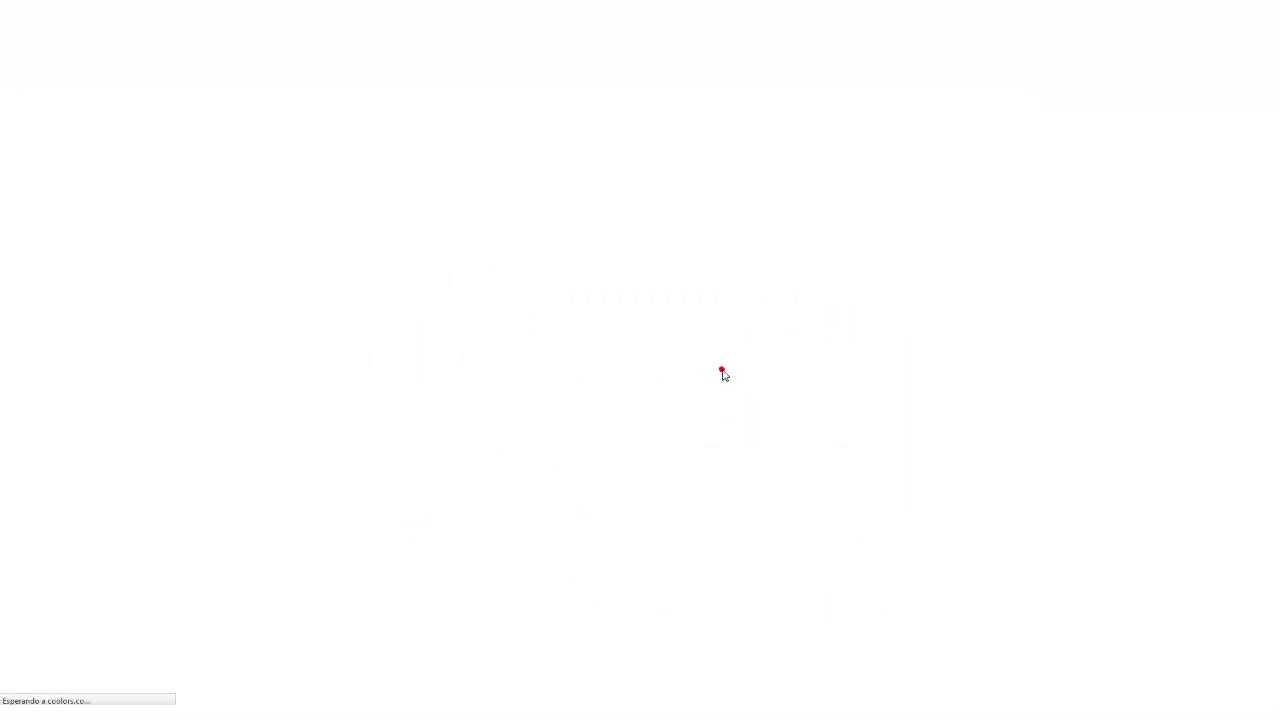
pyautogui.click(722, 371)
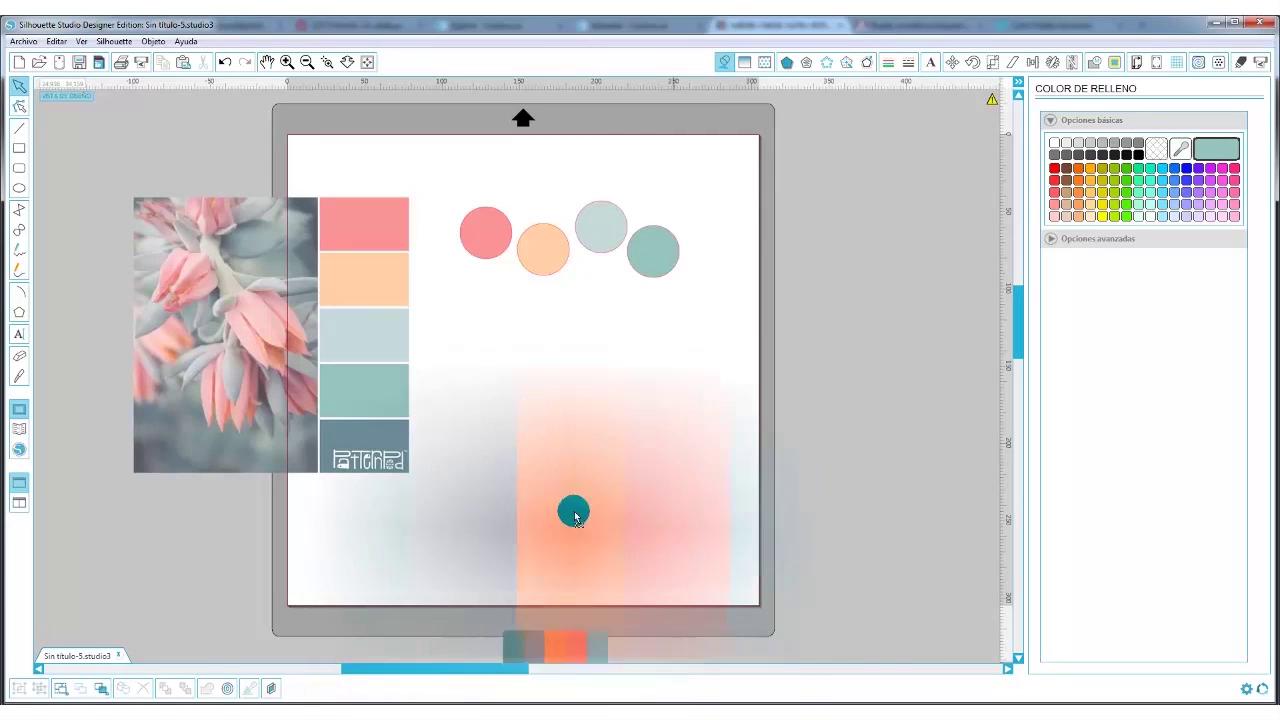
# Place the exported palette image on the Sin título-5 page in Silhouette Studio and enlarge it to about 20 cm wide
pyautogui.click(572, 490)
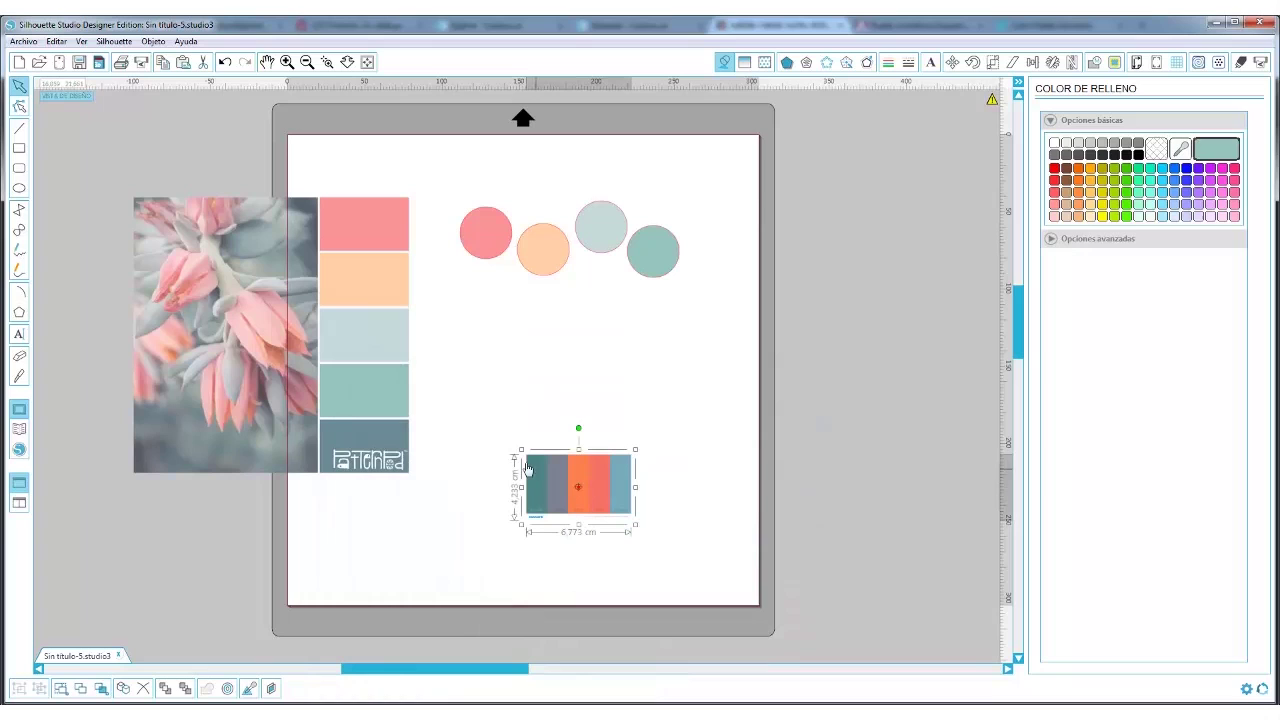
pyautogui.moveTo(516, 450); pyautogui.dragTo(286, 371)
pyautogui.moveTo(487, 417); pyautogui.dragTo(643, 451)
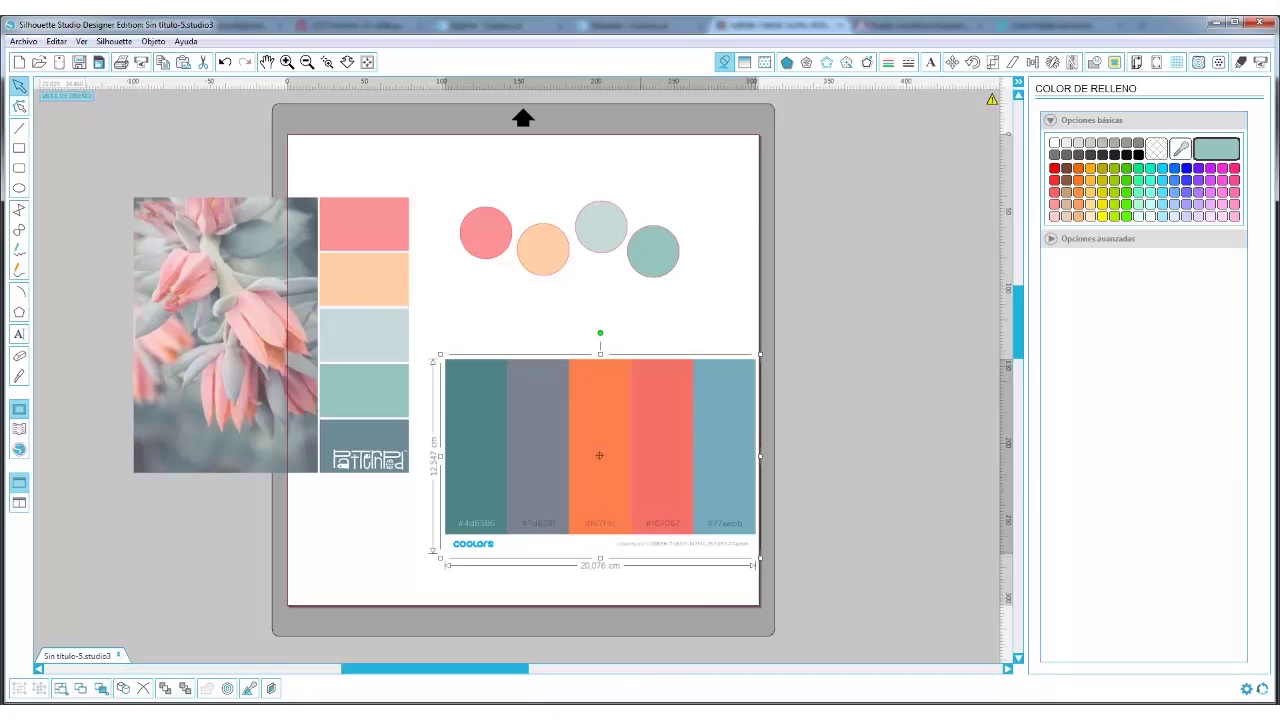
# Switch back to Coolors in the browser, export the palette as SVG and open palette.svg with Silhouette Studio
pyautogui.moveTo(637, 713)
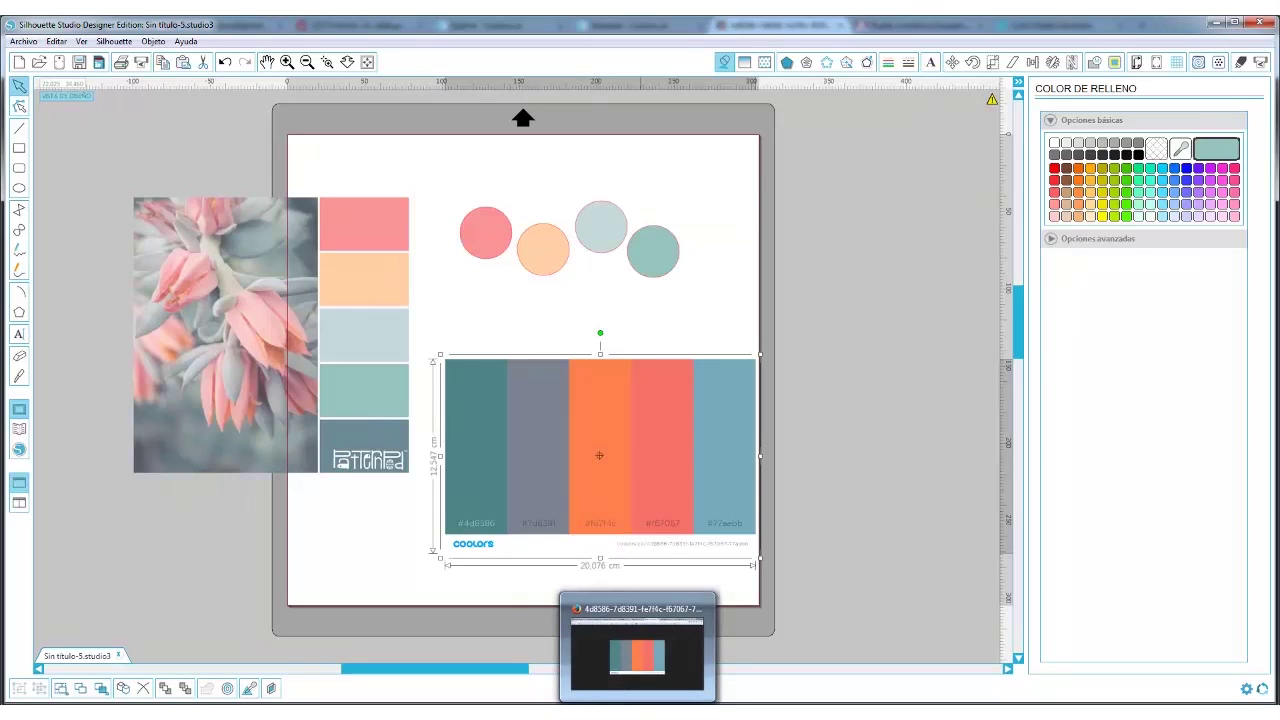
pyautogui.click(637, 712)
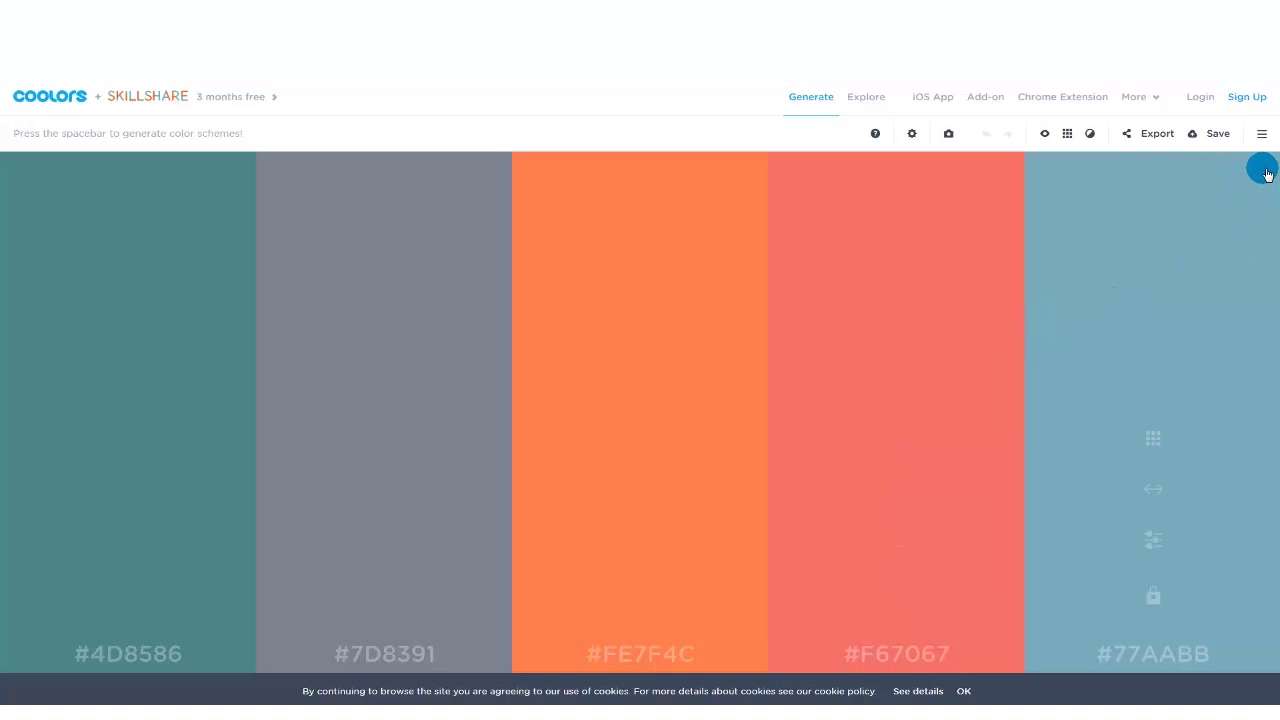
pyautogui.click(1153, 132)
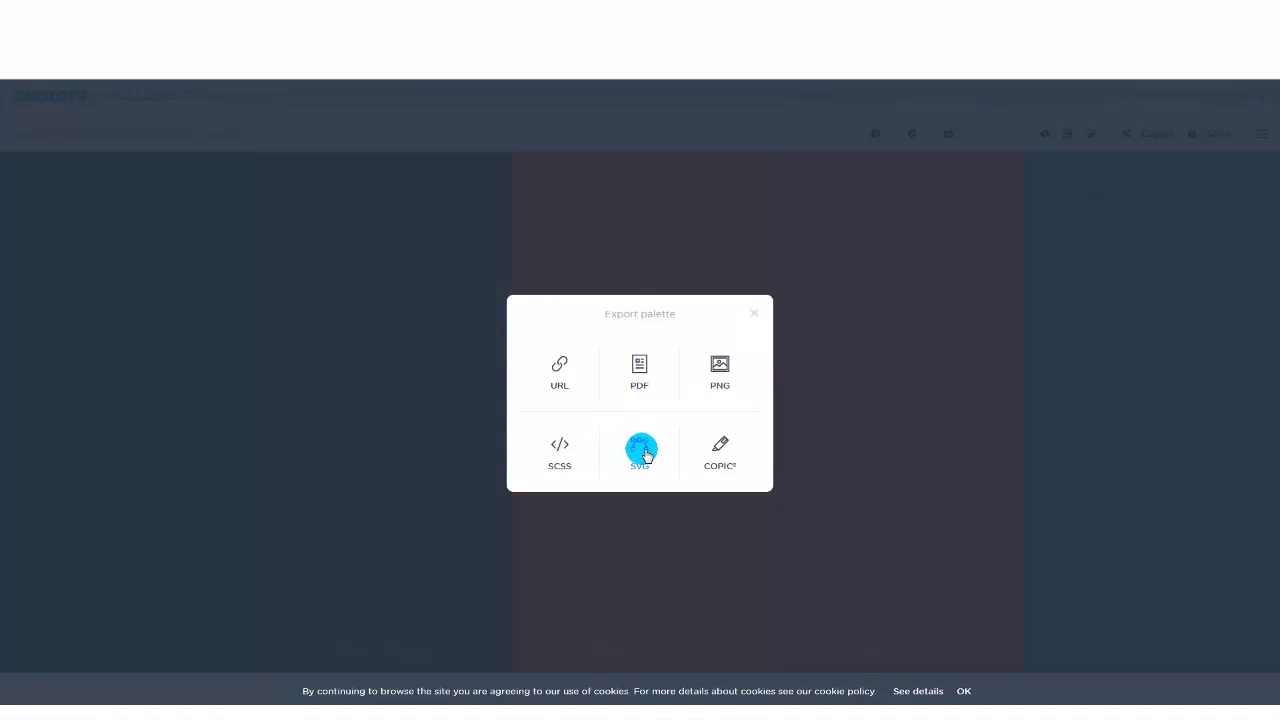
pyautogui.click(642, 452)
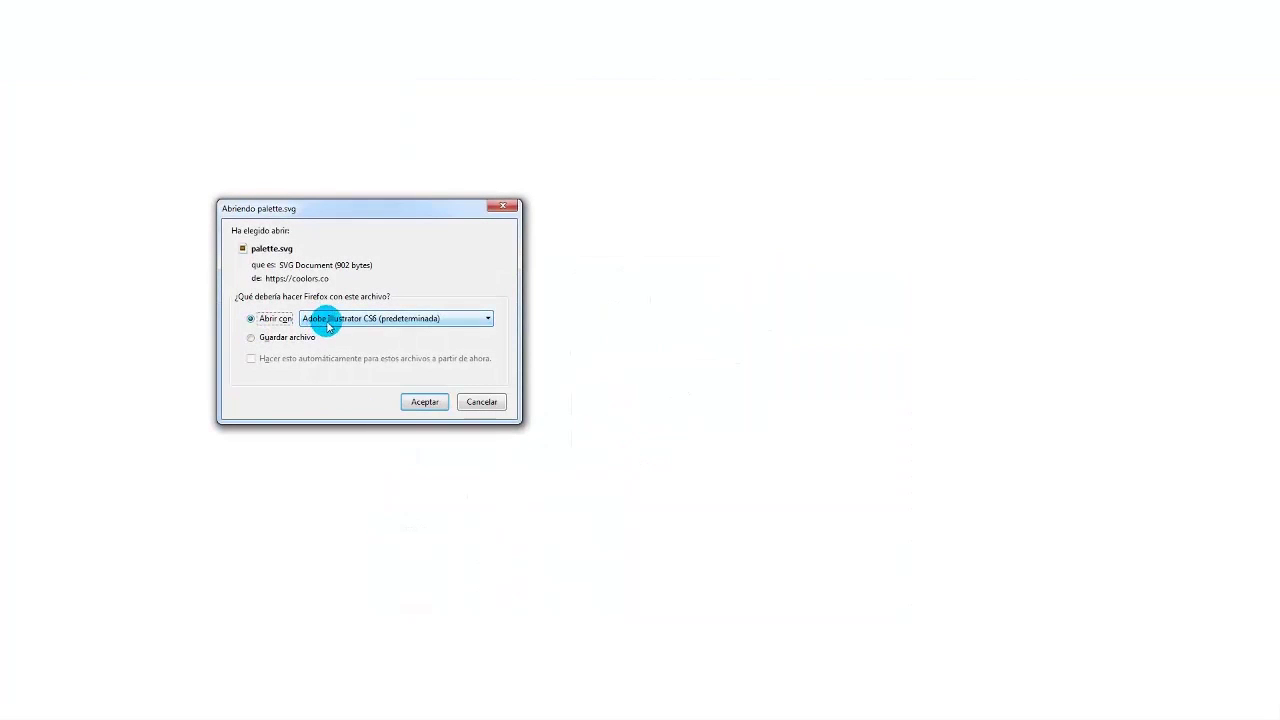
pyautogui.click(327, 322)
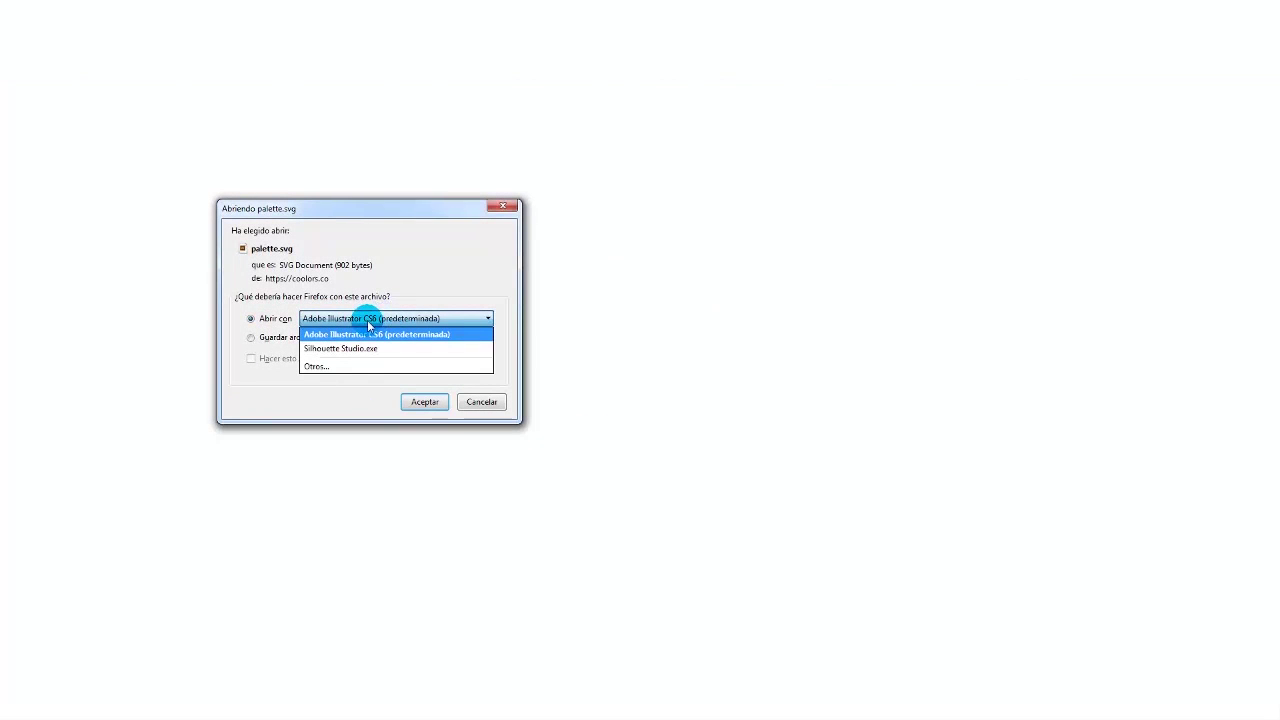
pyautogui.click(348, 348)
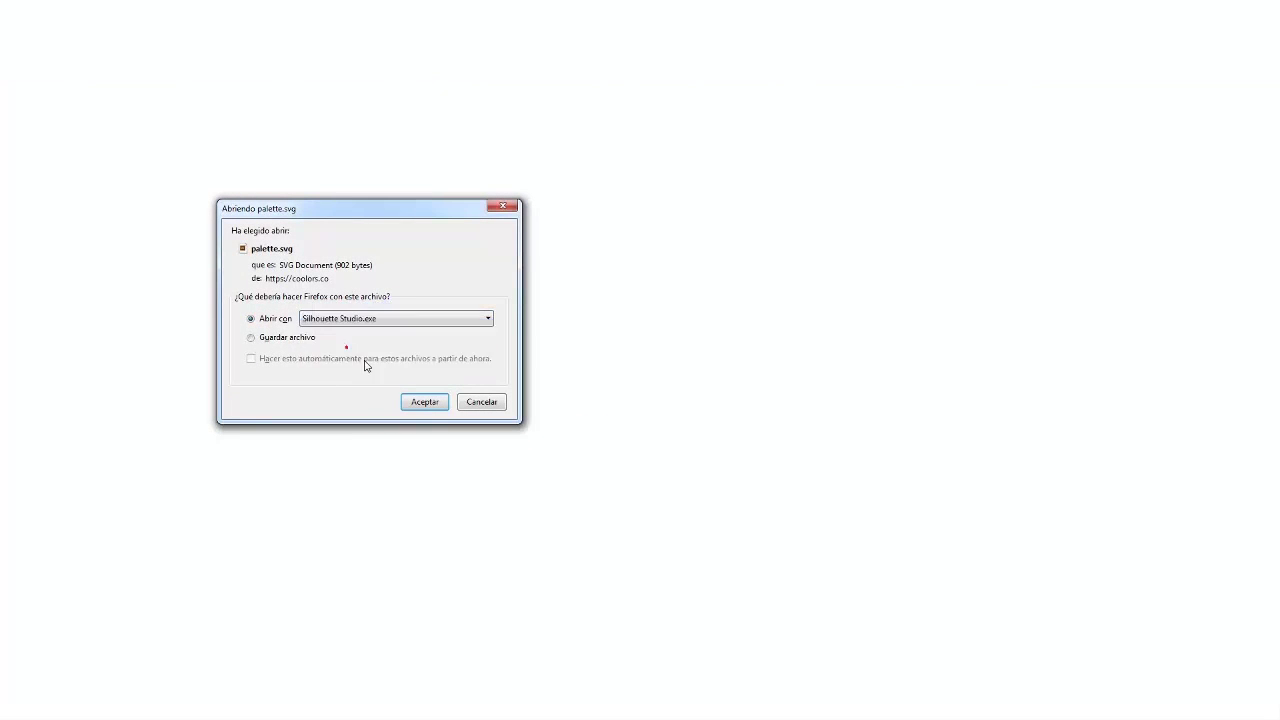
pyautogui.click(420, 403)
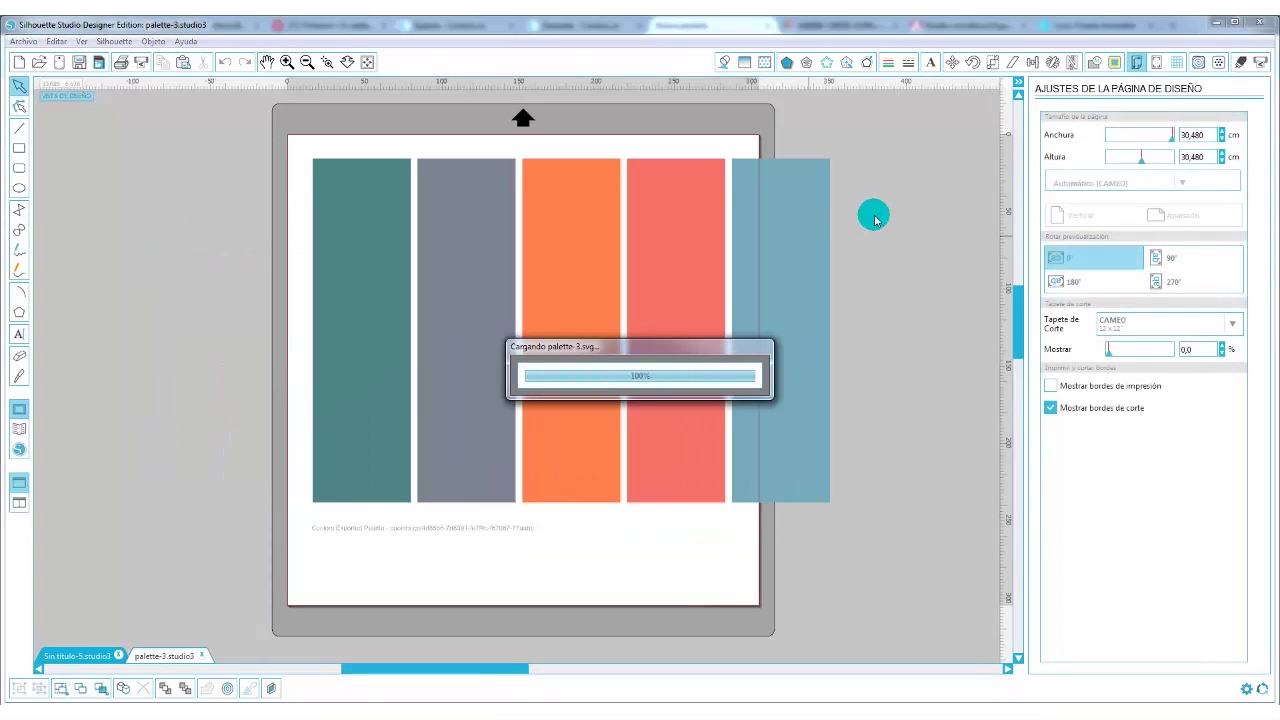
# Ungroup the imported SVG palette, select all its bars and the caption, and set their cut style to cortar
pyautogui.rightClick(766, 214)
pyautogui.click(822, 433)
pyautogui.click(966, 160)
pyautogui.click(1256, 62)
pyautogui.moveTo(850, 128); pyautogui.dragTo(85, 594)
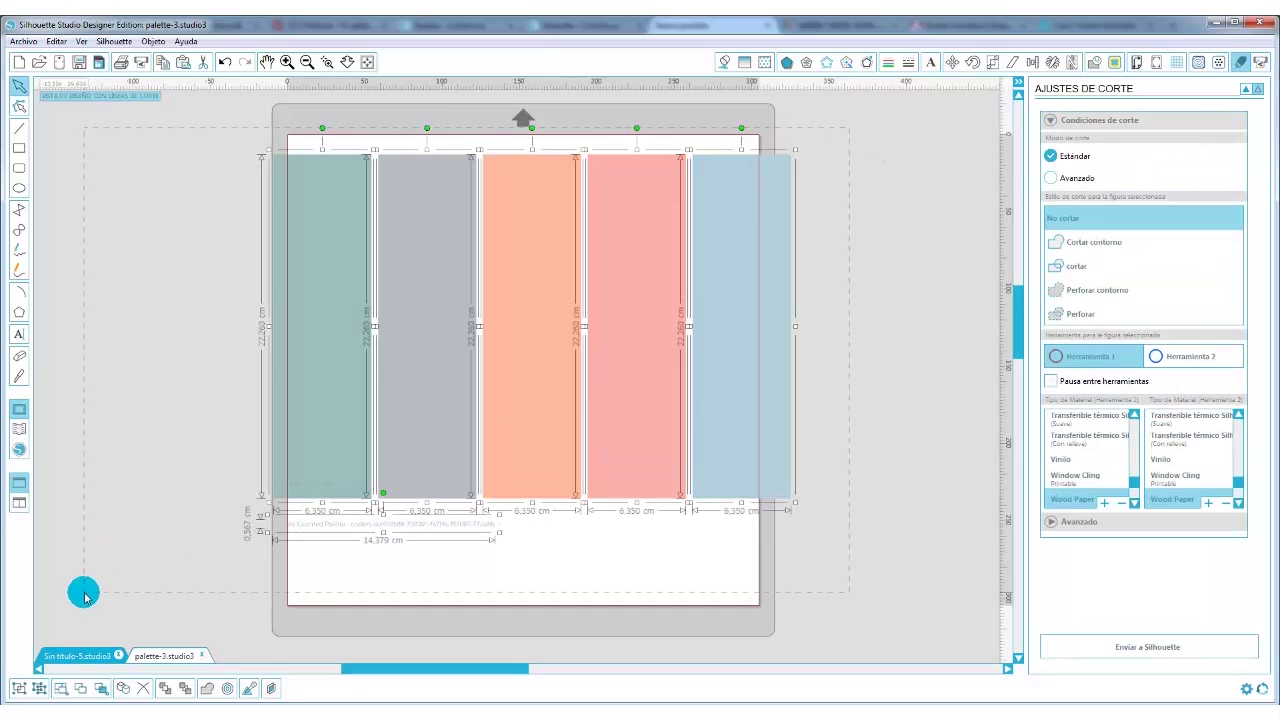
pyautogui.click(1070, 266)
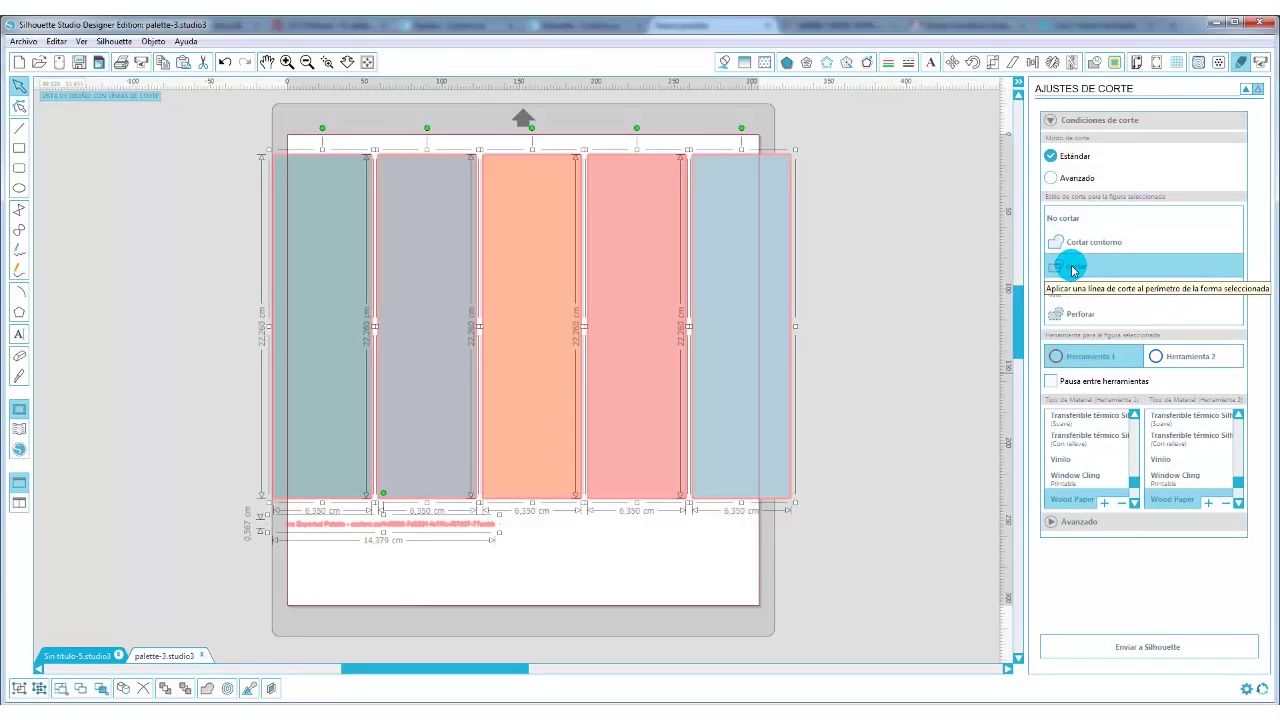
# Return to the Sin título-5 design, show the palette image's edit points and shift the image slightly, closer to the flower photo
pyautogui.click(75, 655)
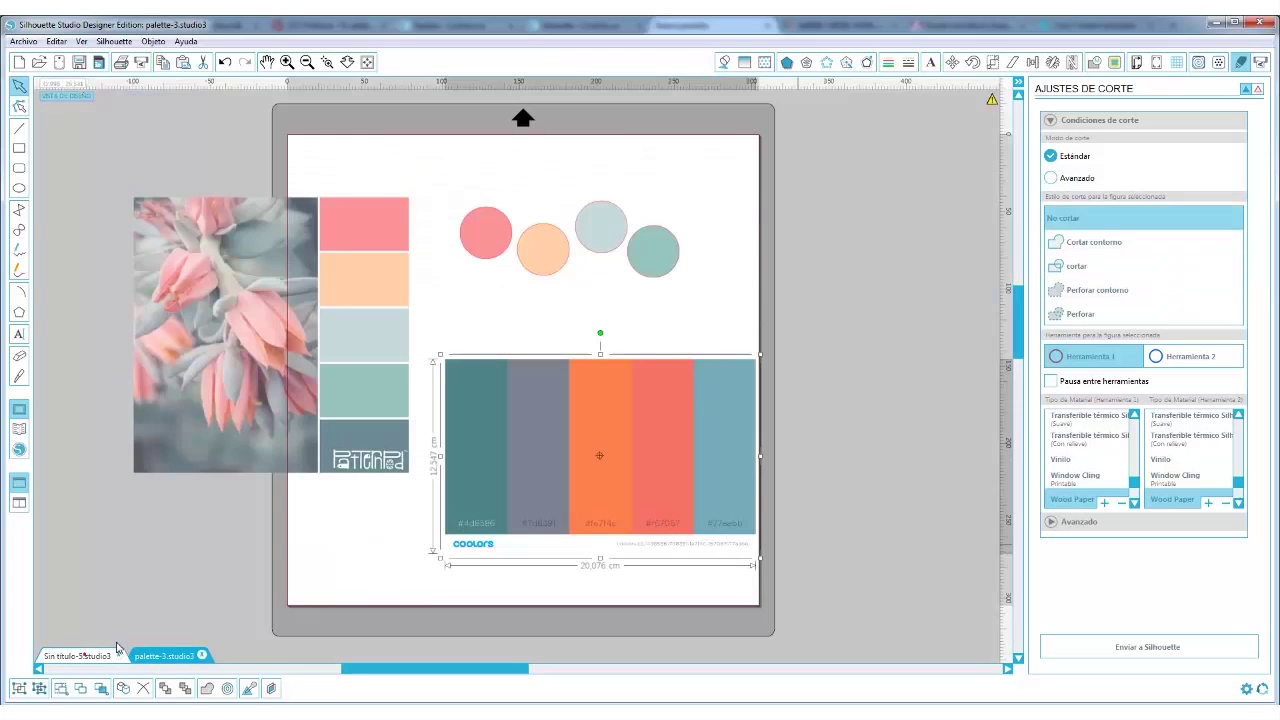
pyautogui.click(211, 285)
pyautogui.click(584, 470)
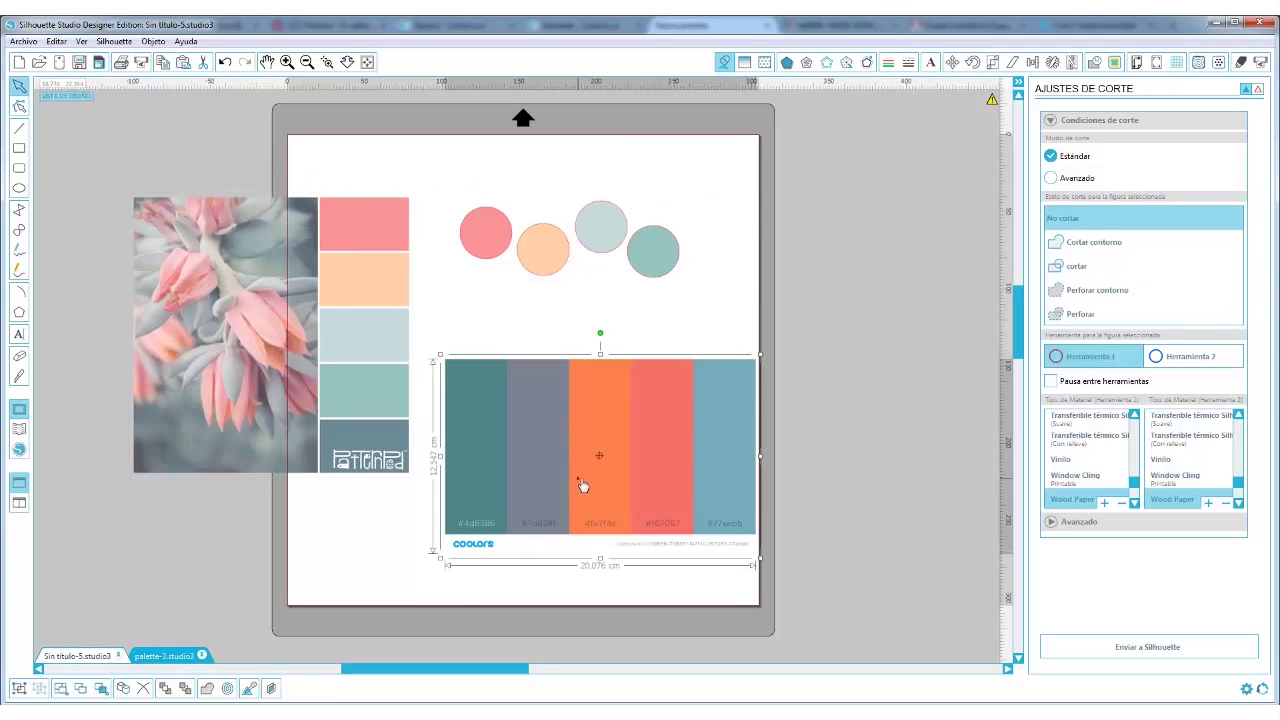
pyautogui.doubleClick(578, 476)
pyautogui.moveTo(578, 476); pyautogui.dragTo(558, 488)
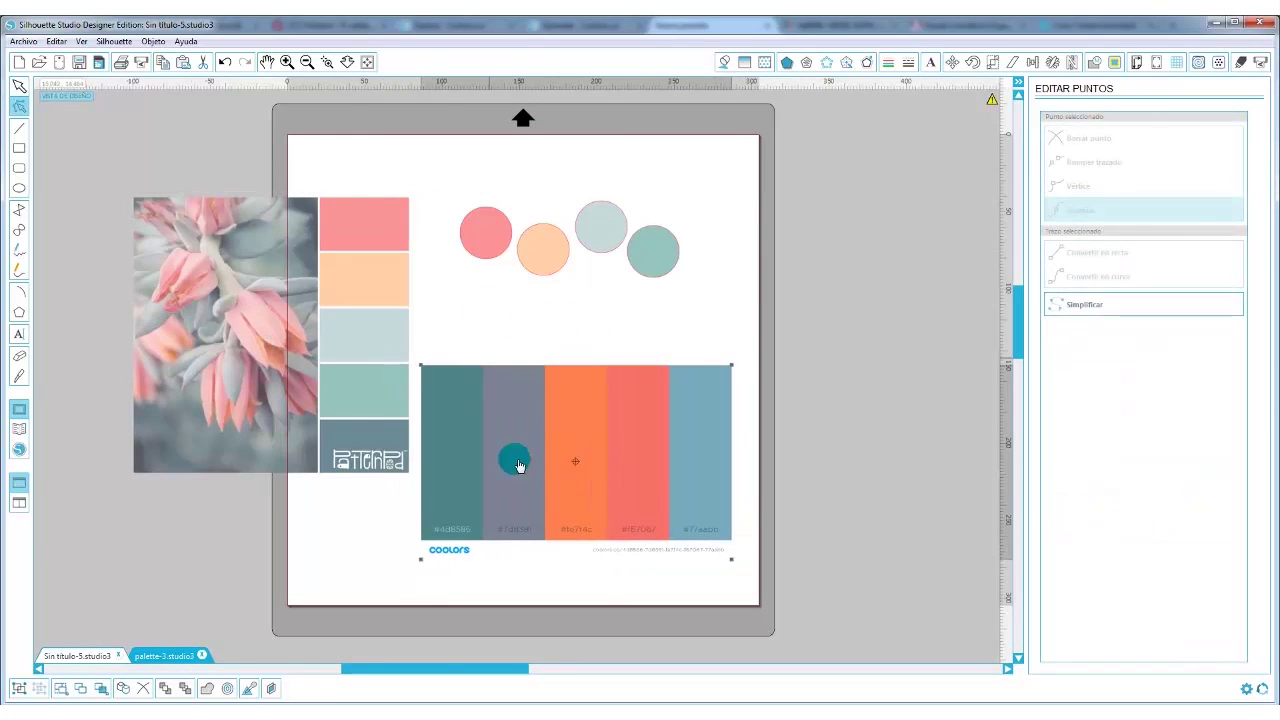
pyautogui.click(427, 636)
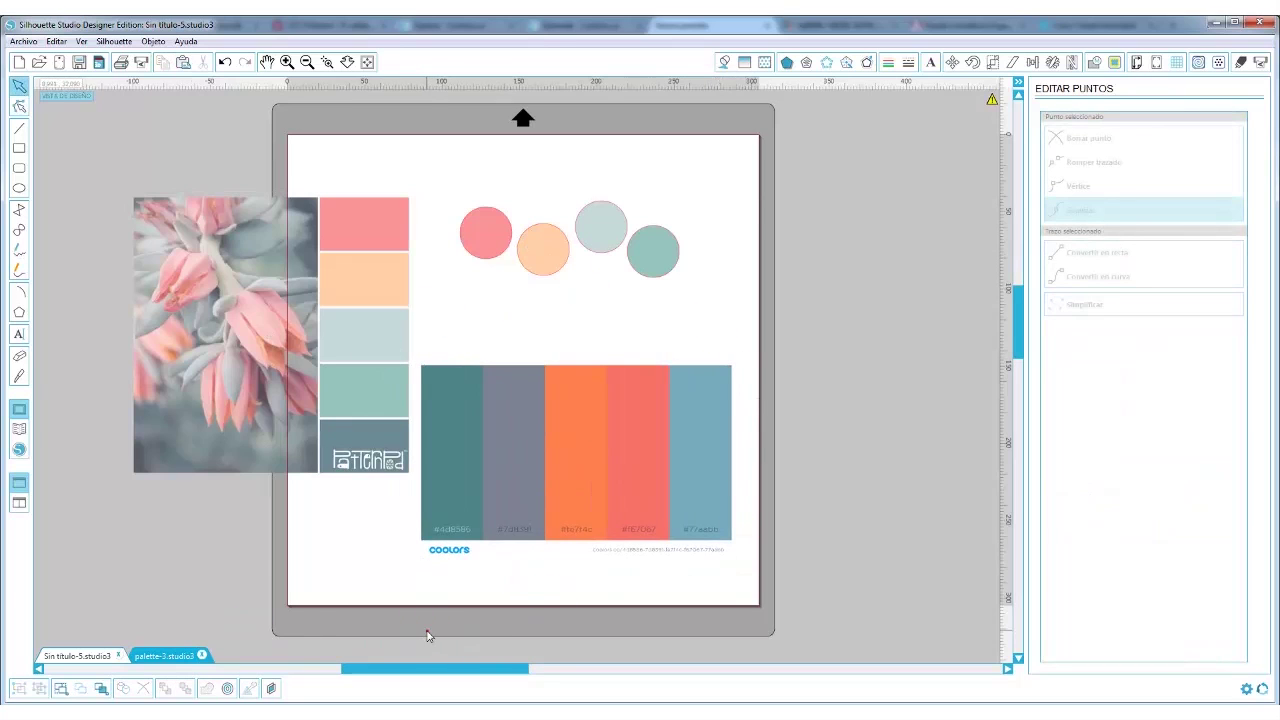
# Switch to Coolors and load the pink flower photo from the Prueba folder to pick colours from the image
pyautogui.moveTo(636, 712)
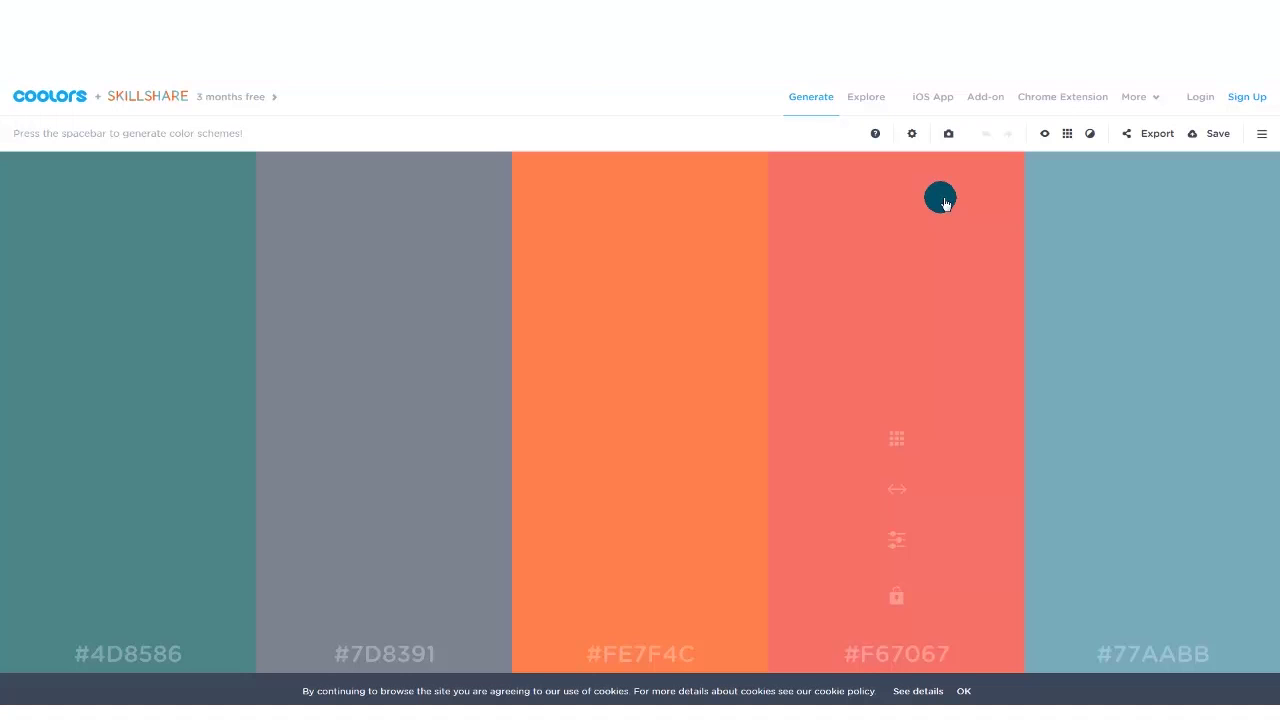
pyautogui.click(948, 136)
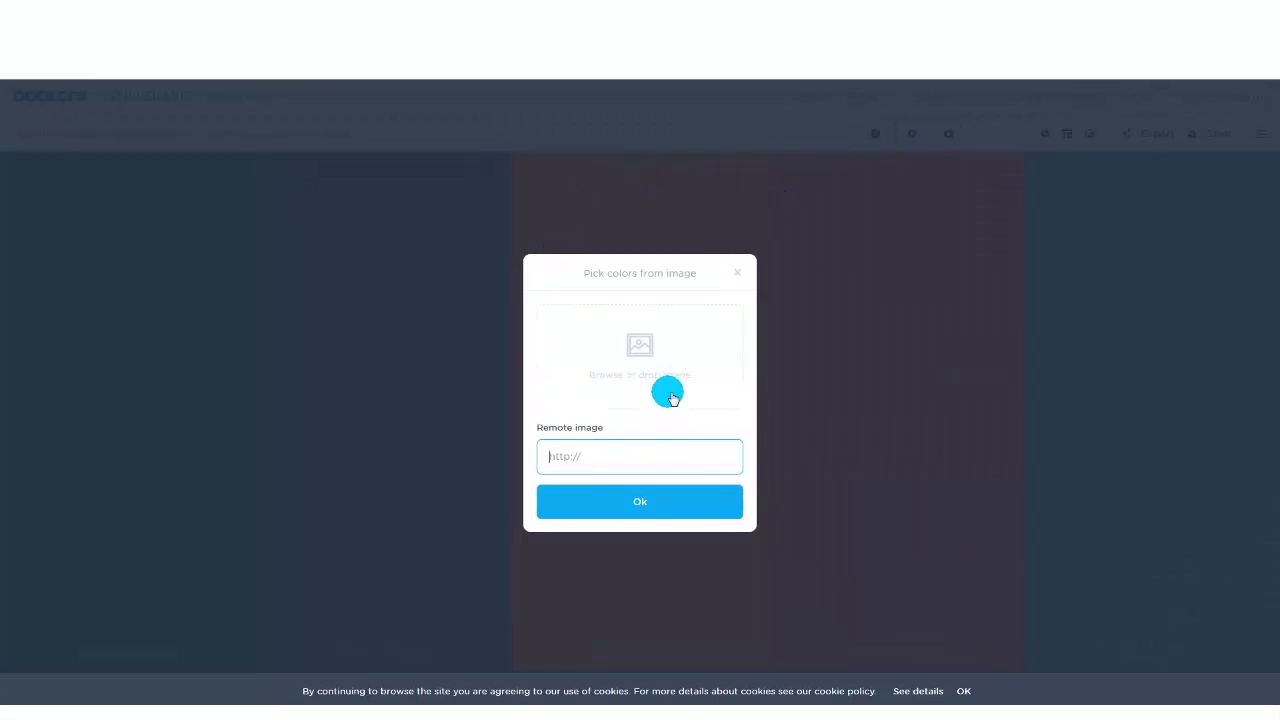
pyautogui.click(737, 273)
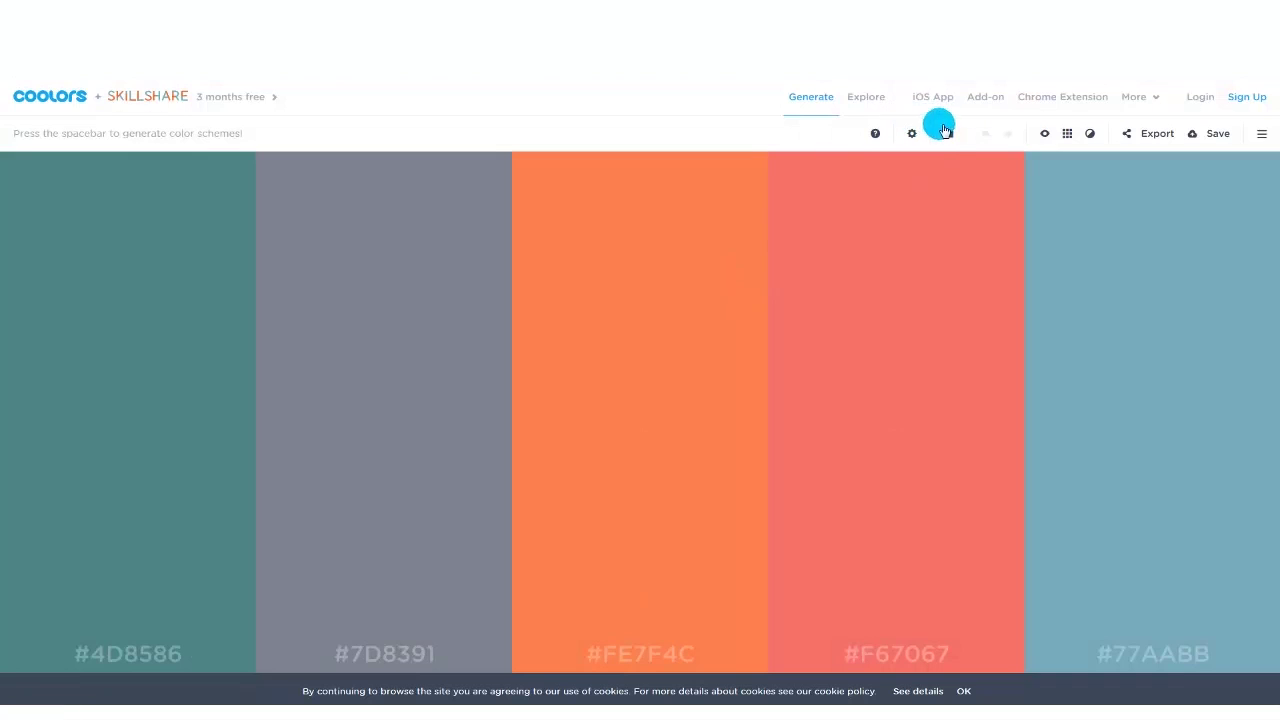
pyautogui.click(950, 138)
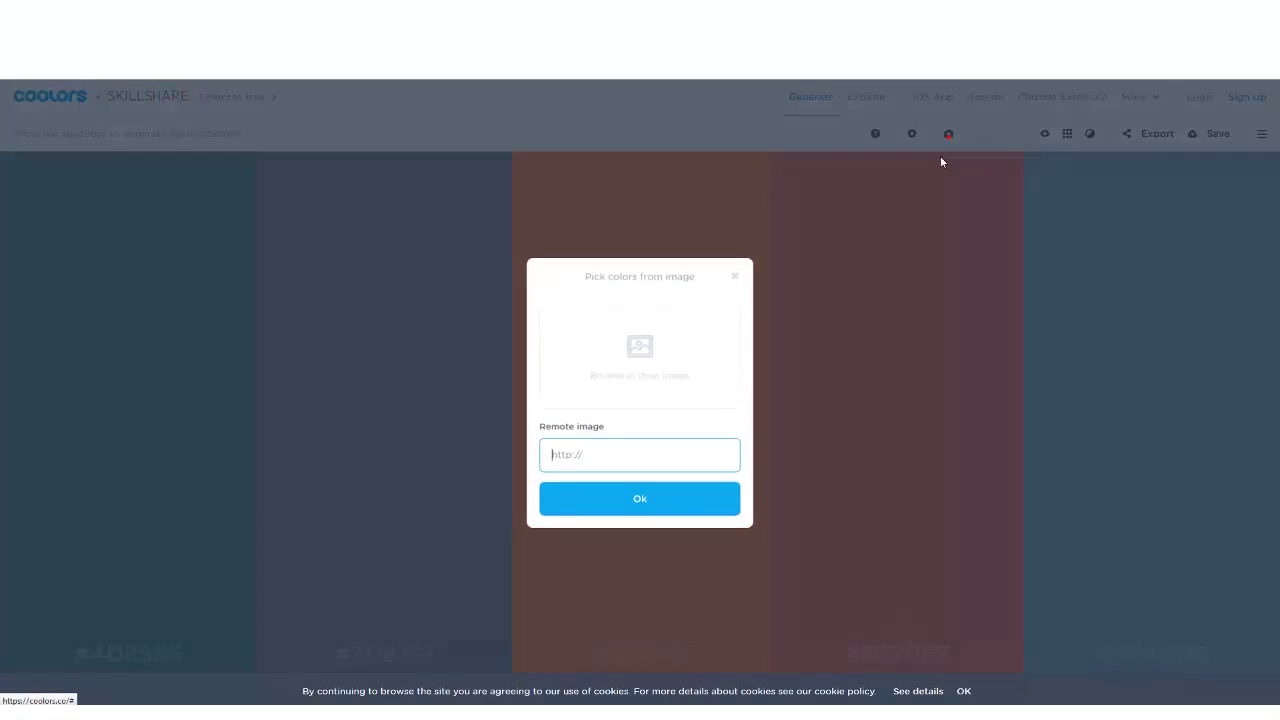
pyautogui.click(726, 352)
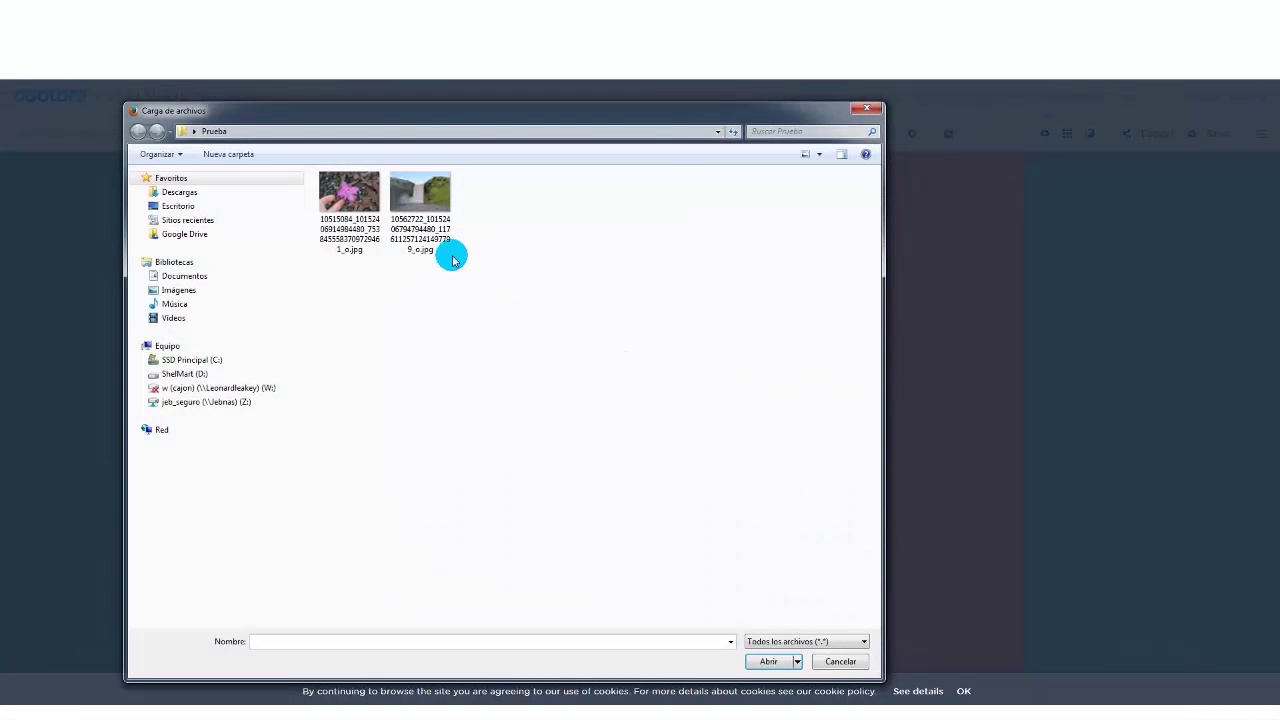
pyautogui.click(350, 198)
pyautogui.click(768, 663)
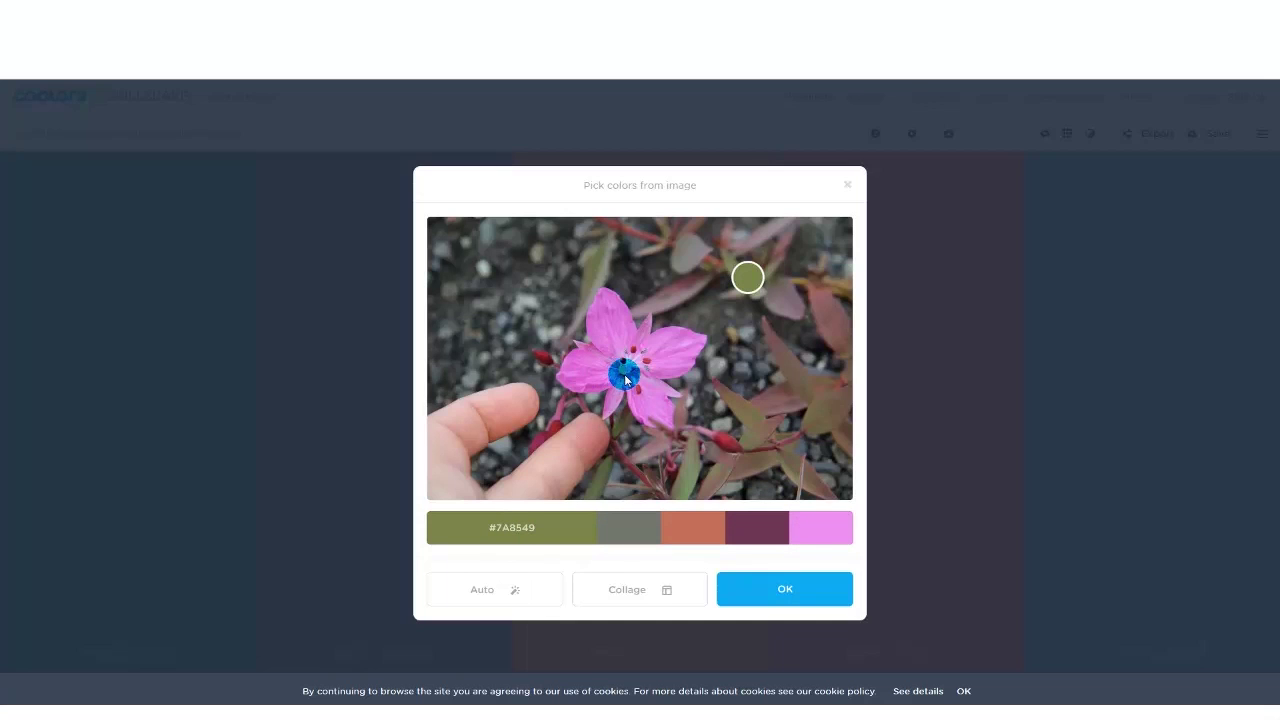
# Regenerate the automatic colour selection from the flower photo several times
pyautogui.click(491, 592)
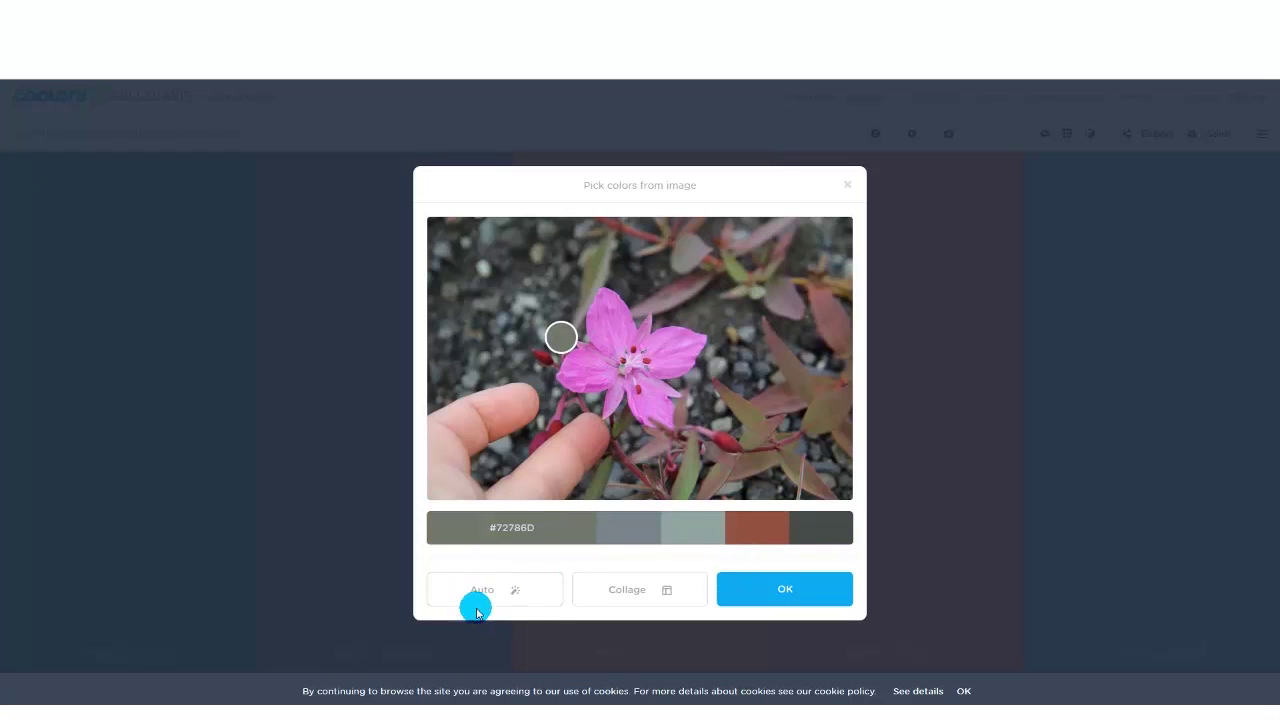
pyautogui.click(486, 600)
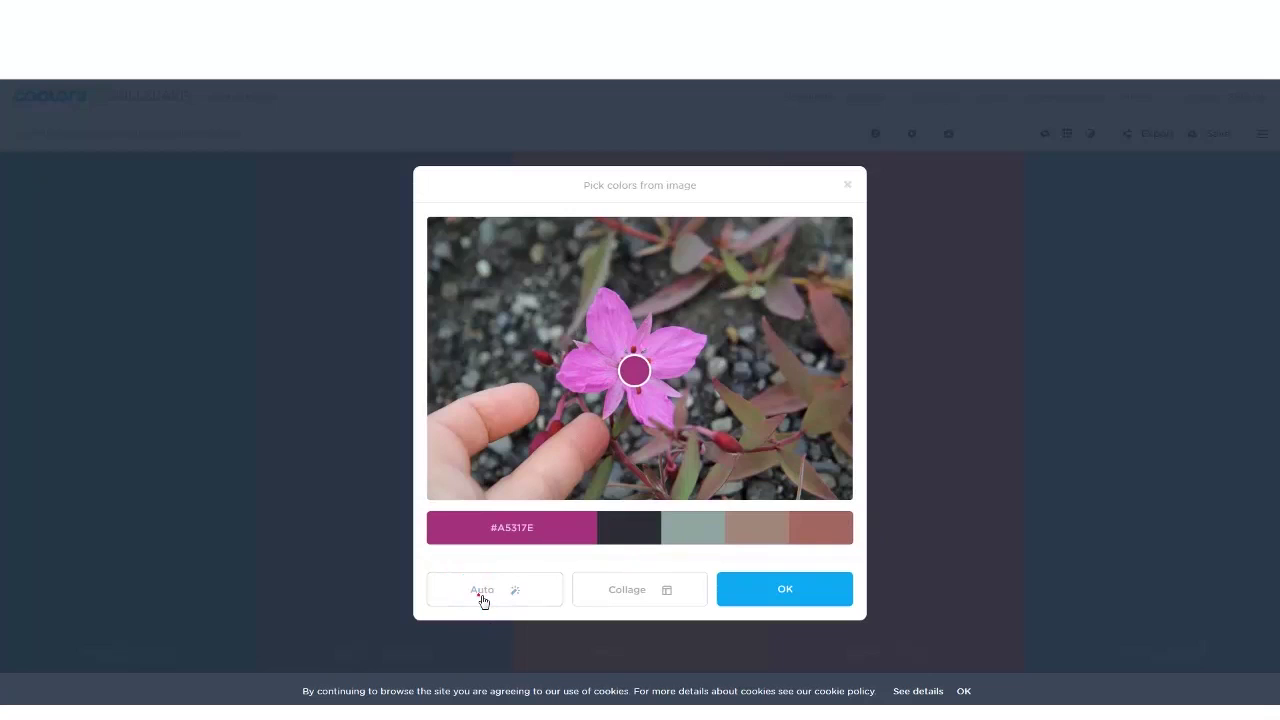
pyautogui.click(482, 597)
pyautogui.click(492, 596)
pyautogui.click(495, 594)
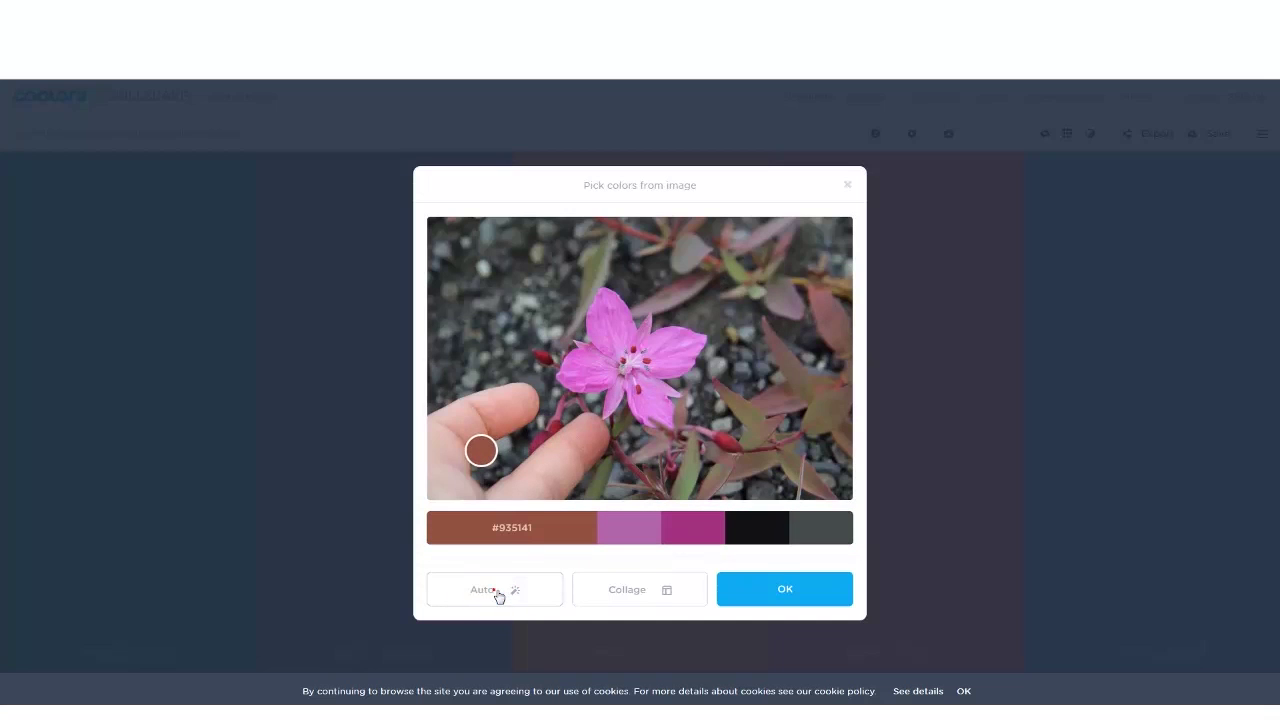
pyautogui.click(498, 596)
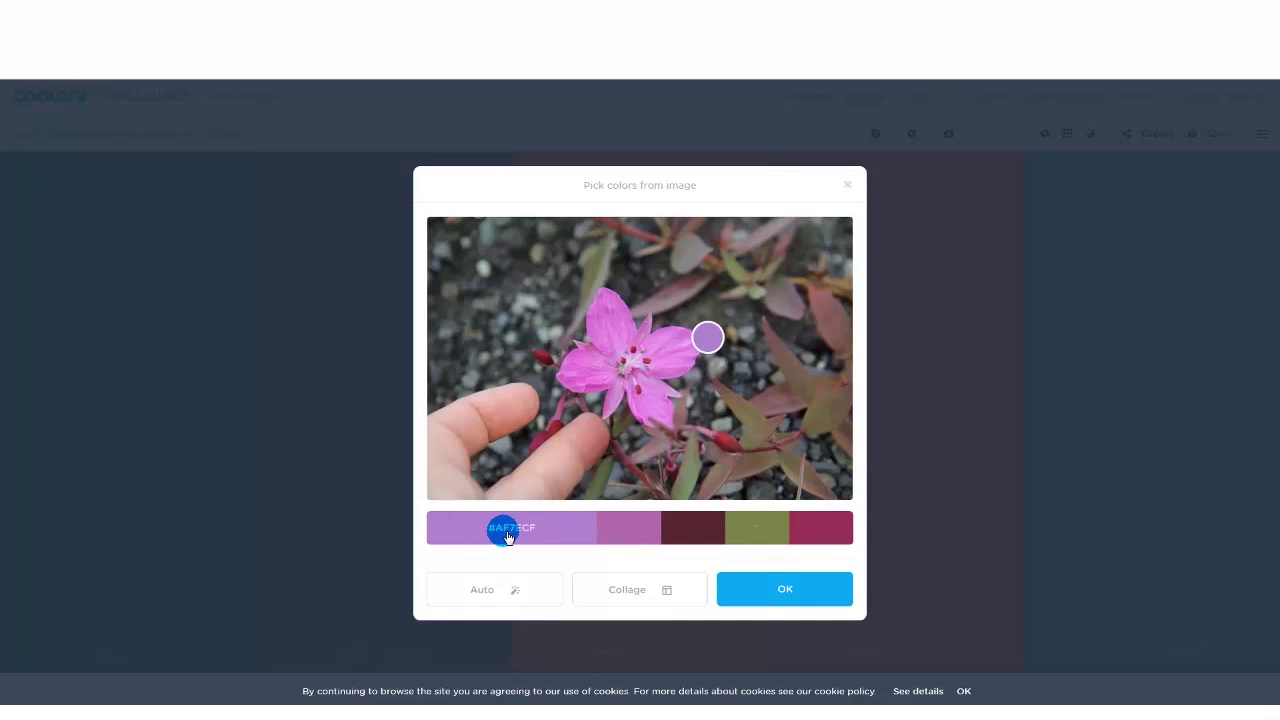
# Resample the first colour from a pink petal as #E7A7F7 and the third from beside the fingers as #8B4045
pyautogui.moveTo(707, 338); pyautogui.dragTo(695, 354)
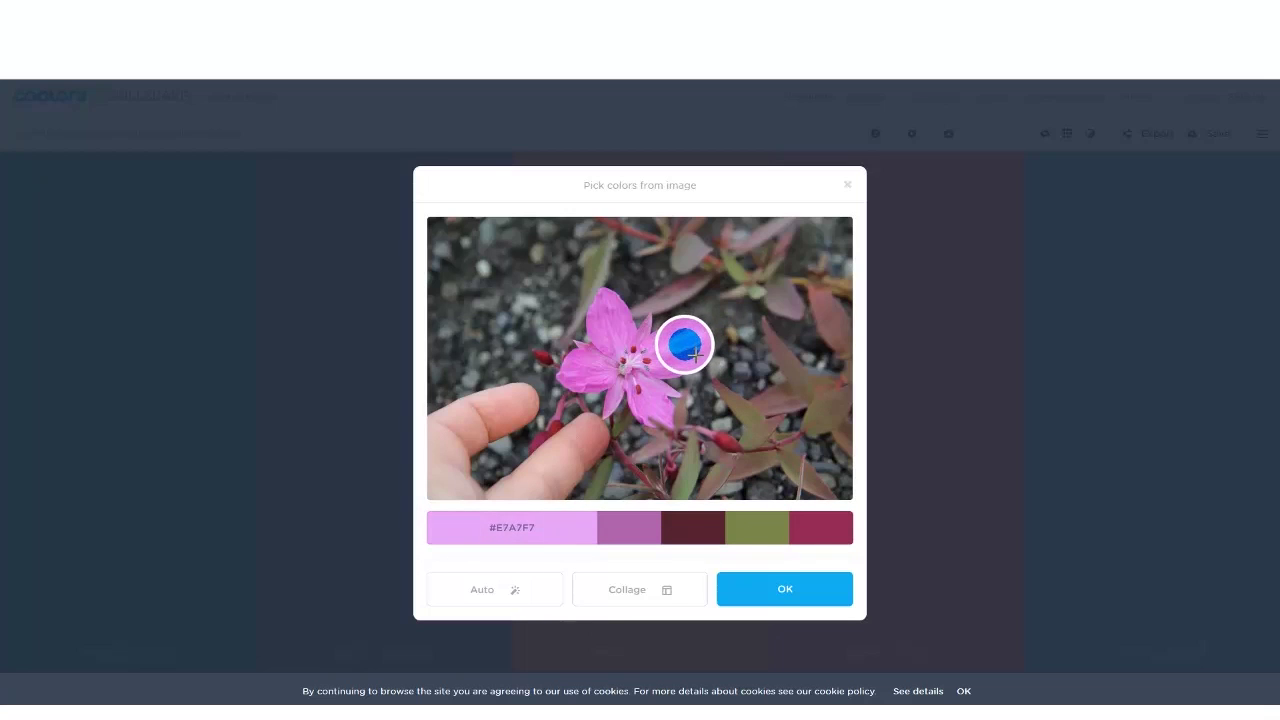
pyautogui.click(705, 529)
pyautogui.moveTo(572, 403); pyautogui.dragTo(580, 400)
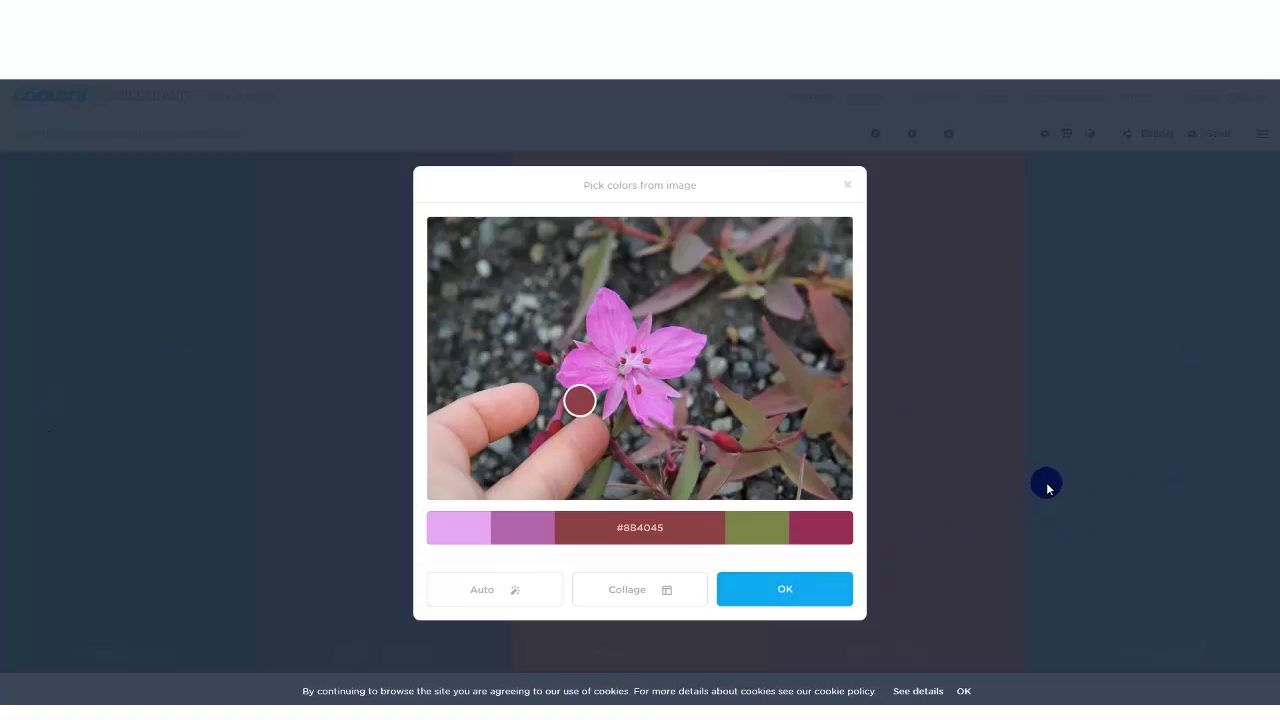
# Export the photo and its picked colours as a collage, and open collage.png with Silhouette Studio
pyautogui.click(638, 590)
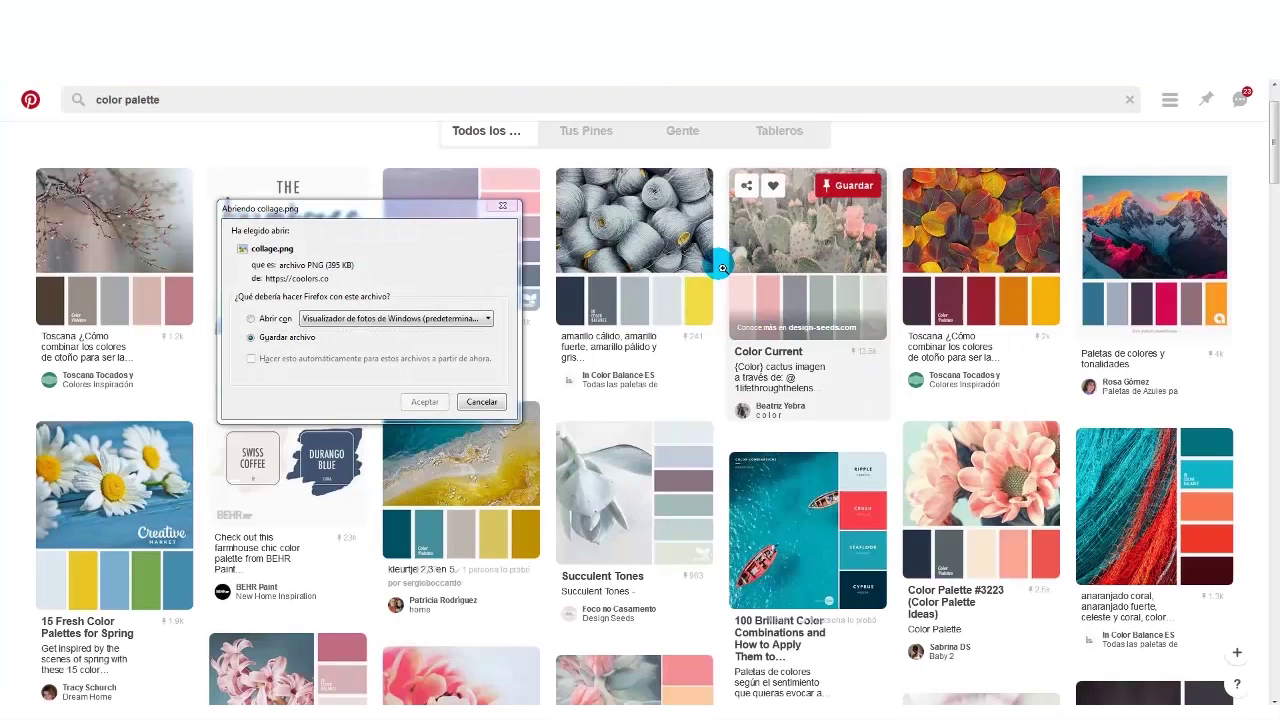
pyautogui.click(447, 352)
pyautogui.click(252, 318)
pyautogui.click(378, 318)
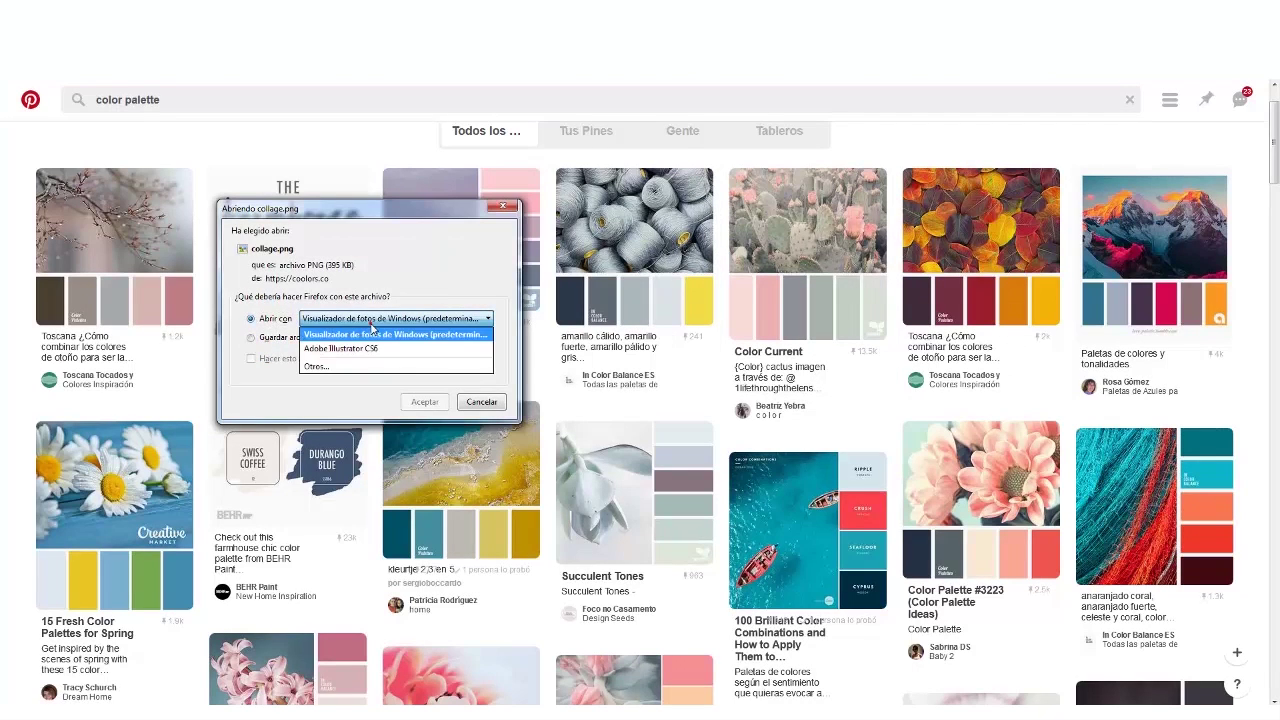
pyautogui.click(330, 366)
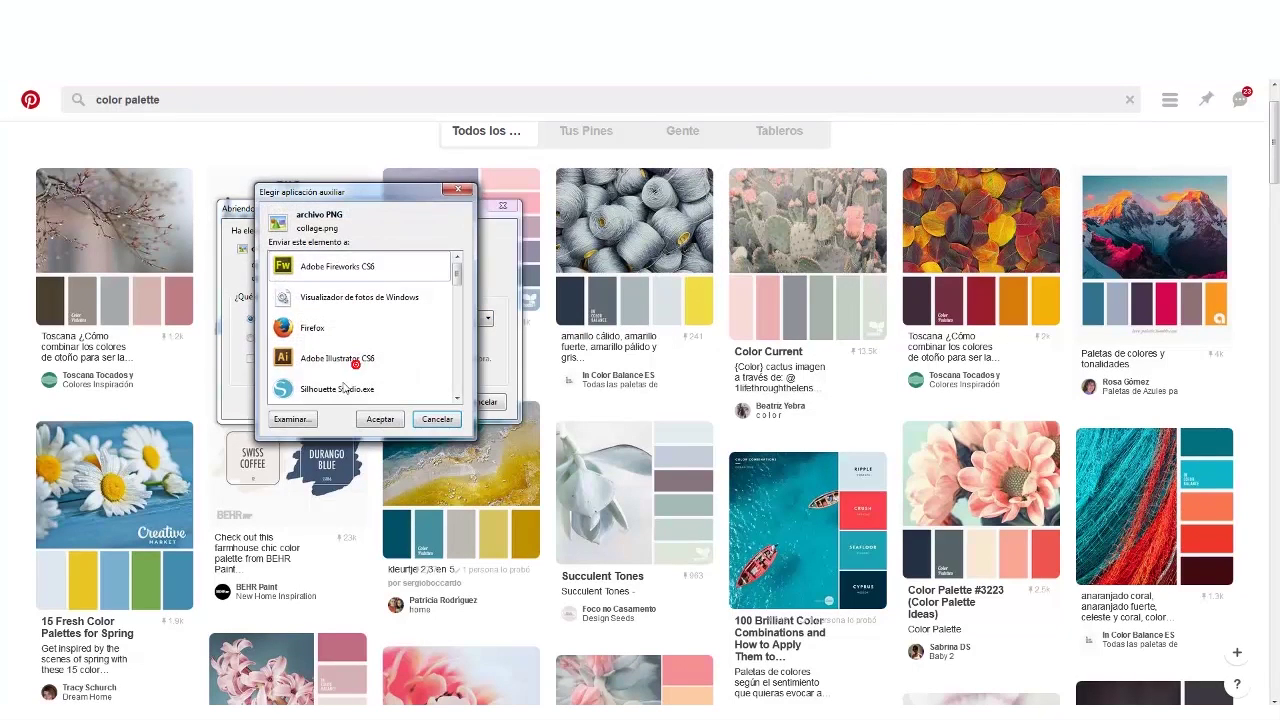
pyautogui.click(381, 421)
pyautogui.click(423, 402)
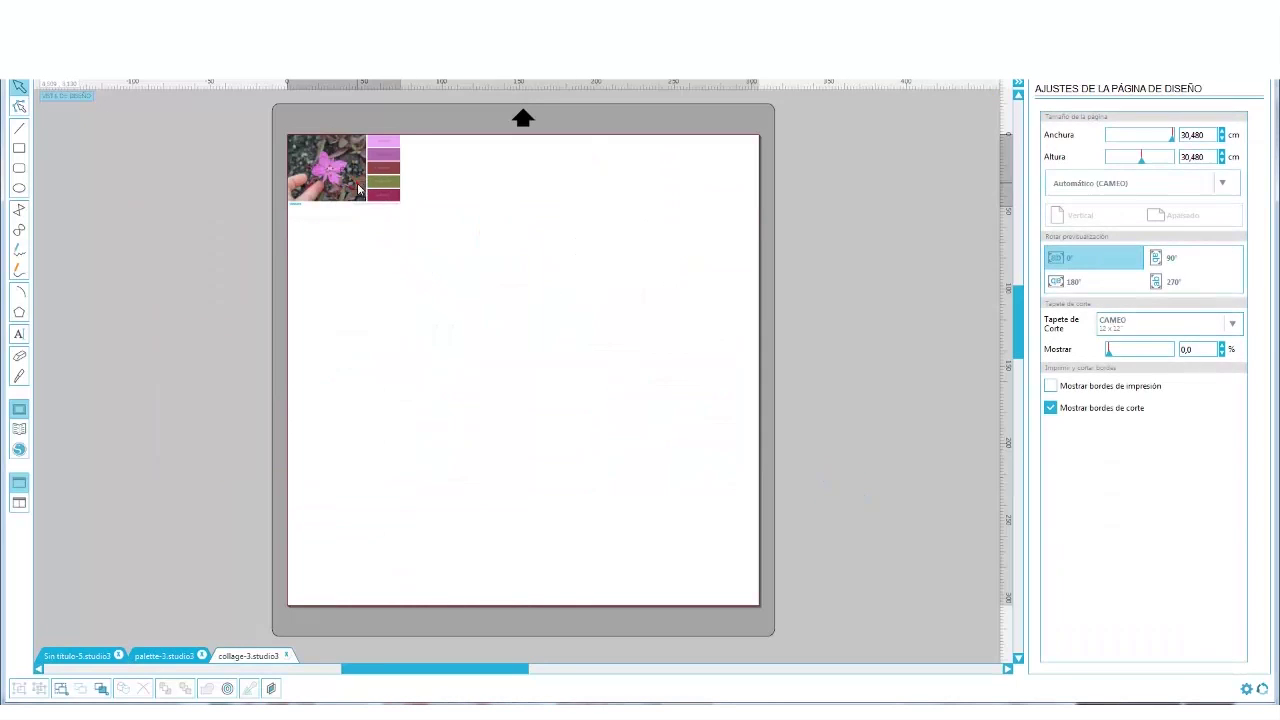
# Enlarge the flower collage proportionally to about 31.5 cm wide and position it over the width of the page
pyautogui.click(401, 212)
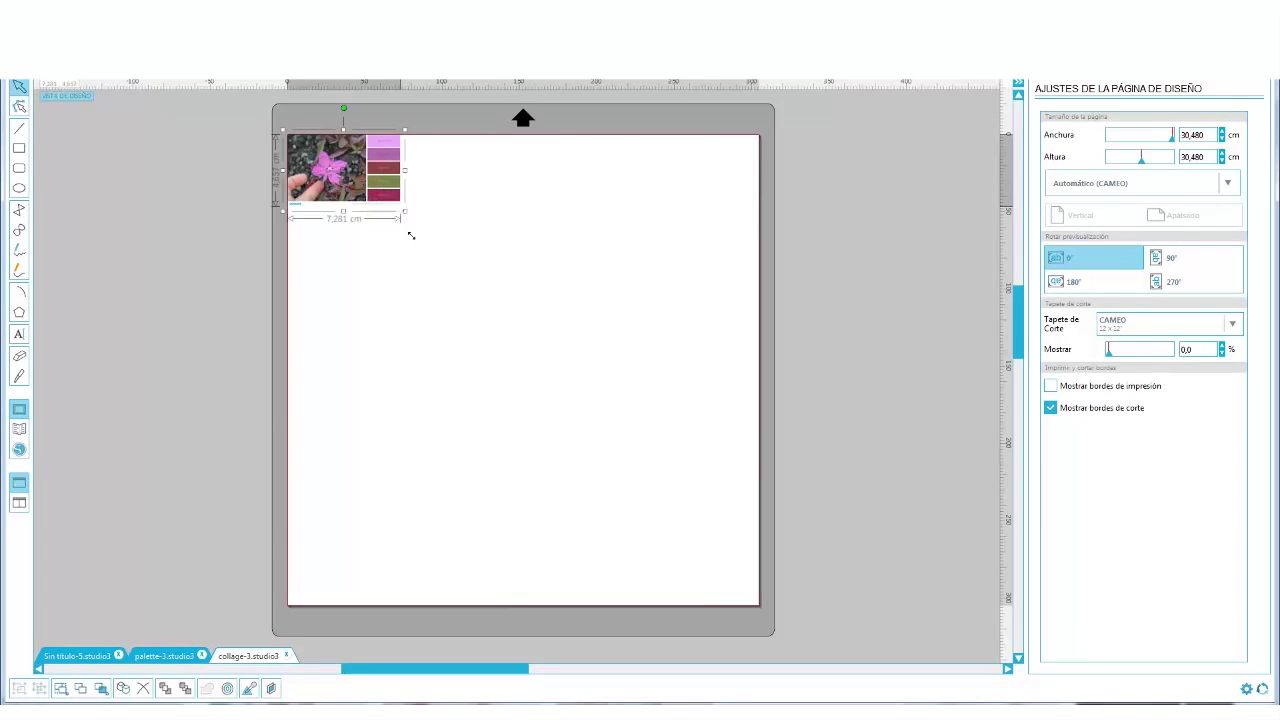
pyautogui.moveTo(410, 235); pyautogui.dragTo(694, 557)
pyautogui.moveTo(631, 365); pyautogui.dragTo(591, 434)
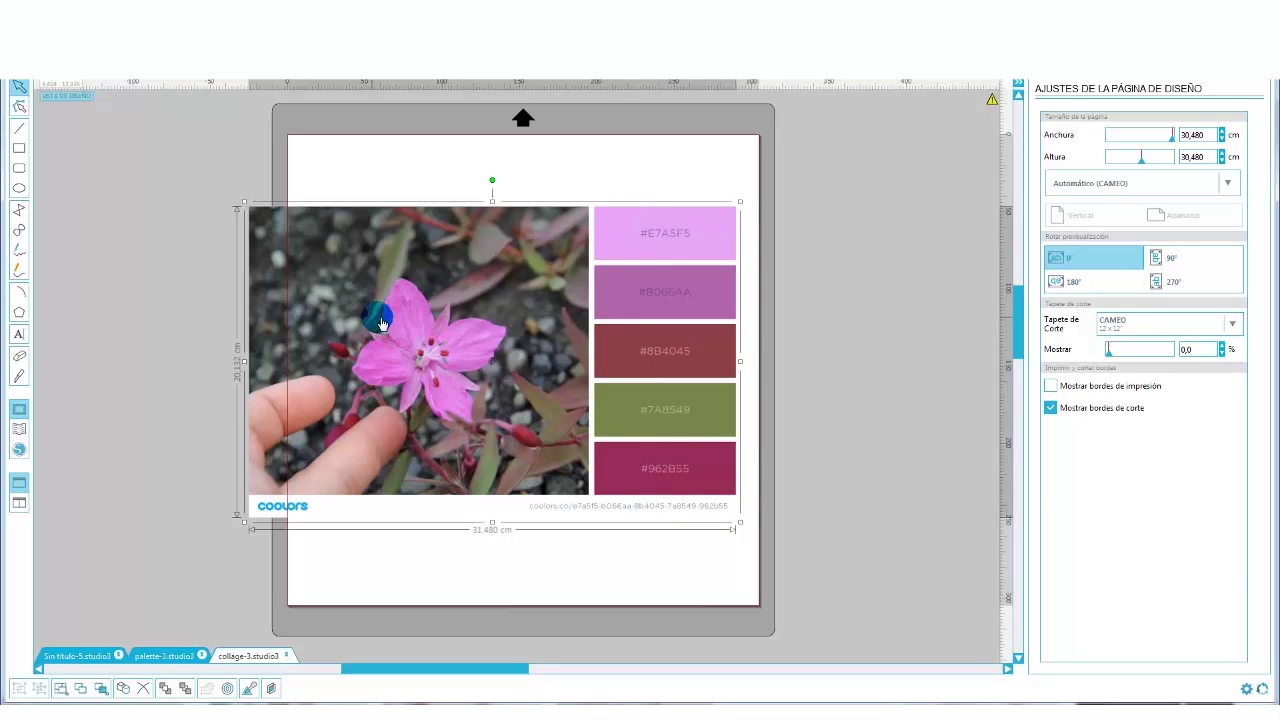
pyautogui.moveTo(407, 261); pyautogui.dragTo(454, 267)
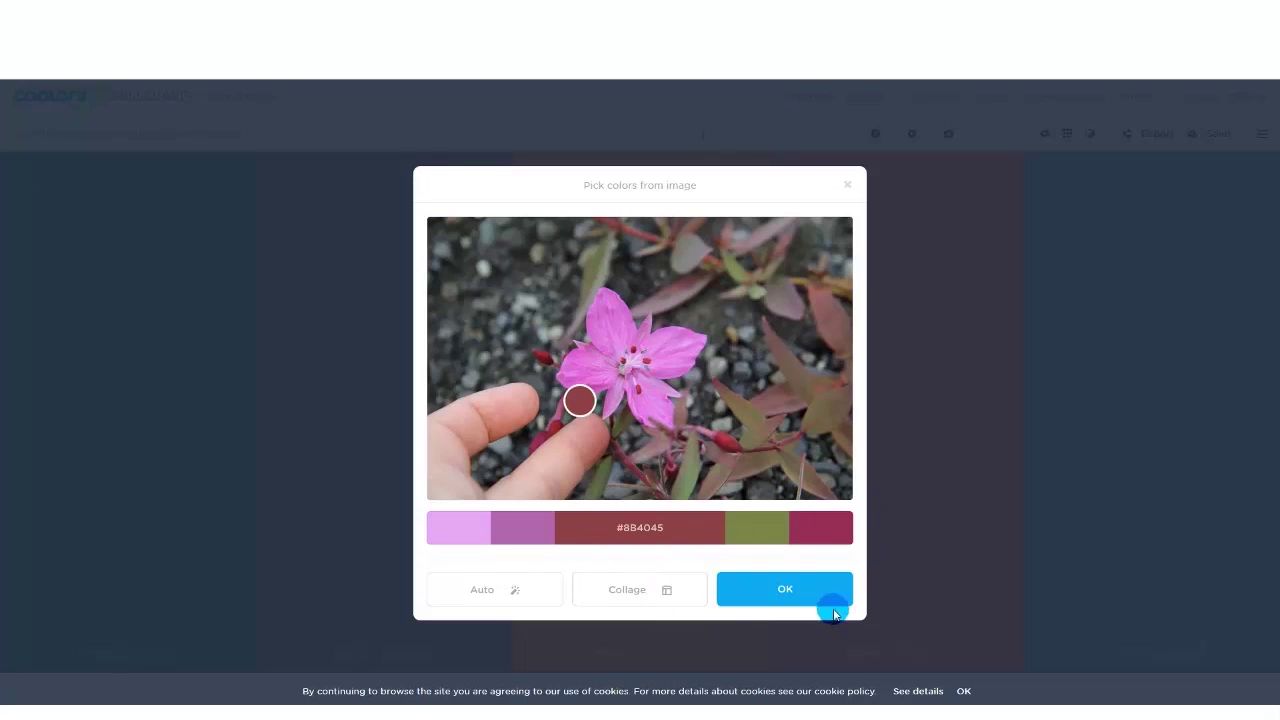
# Switch to Coolors and apply the five colours picked from the flower photo as the current palette
pyautogui.click(807, 598)
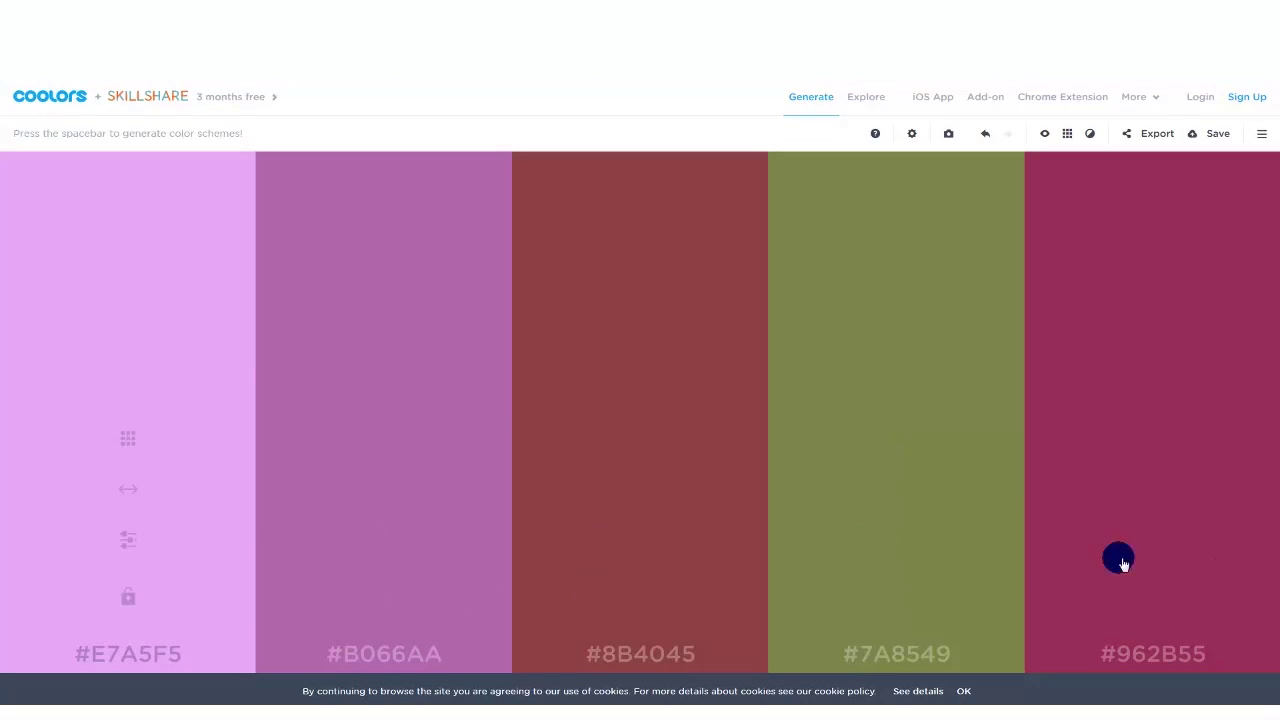
pyautogui.moveTo(905, 497); pyautogui.dragTo(737, 480)
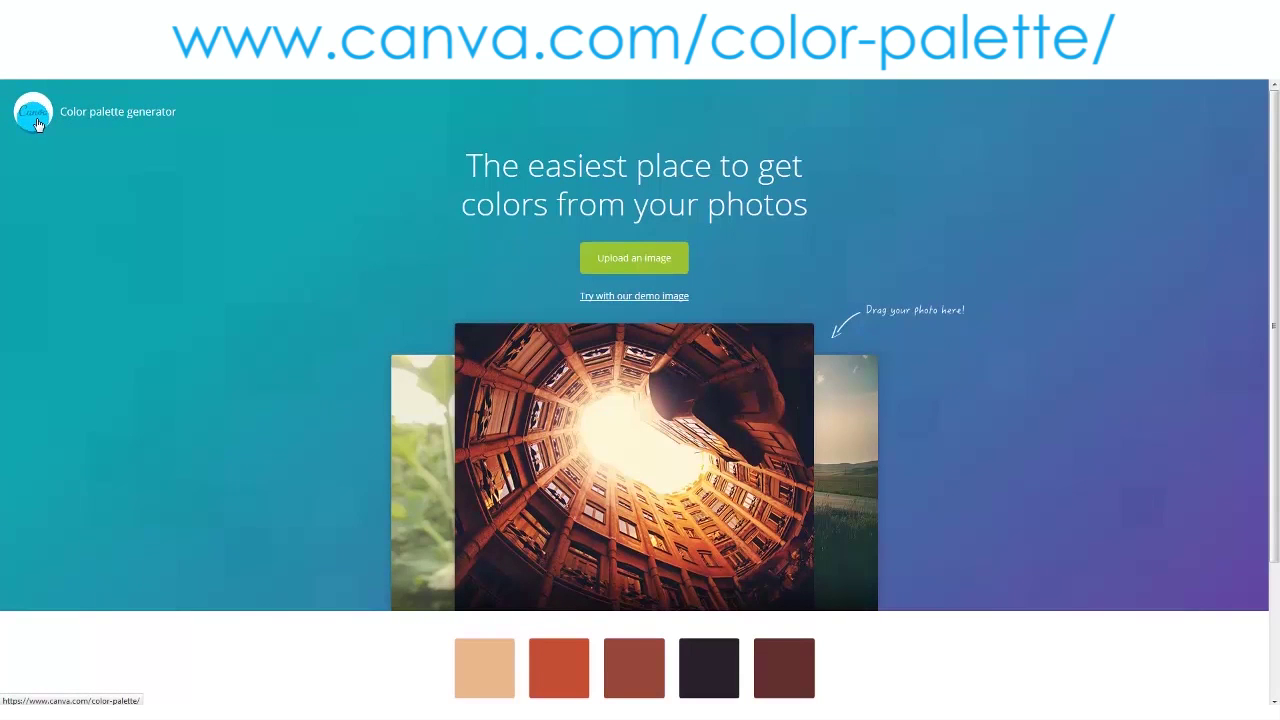
# Upload the waterfall photo from the Prueba folder to Canva's Color palette generator and look through the generated palette
pyautogui.click(627, 268)
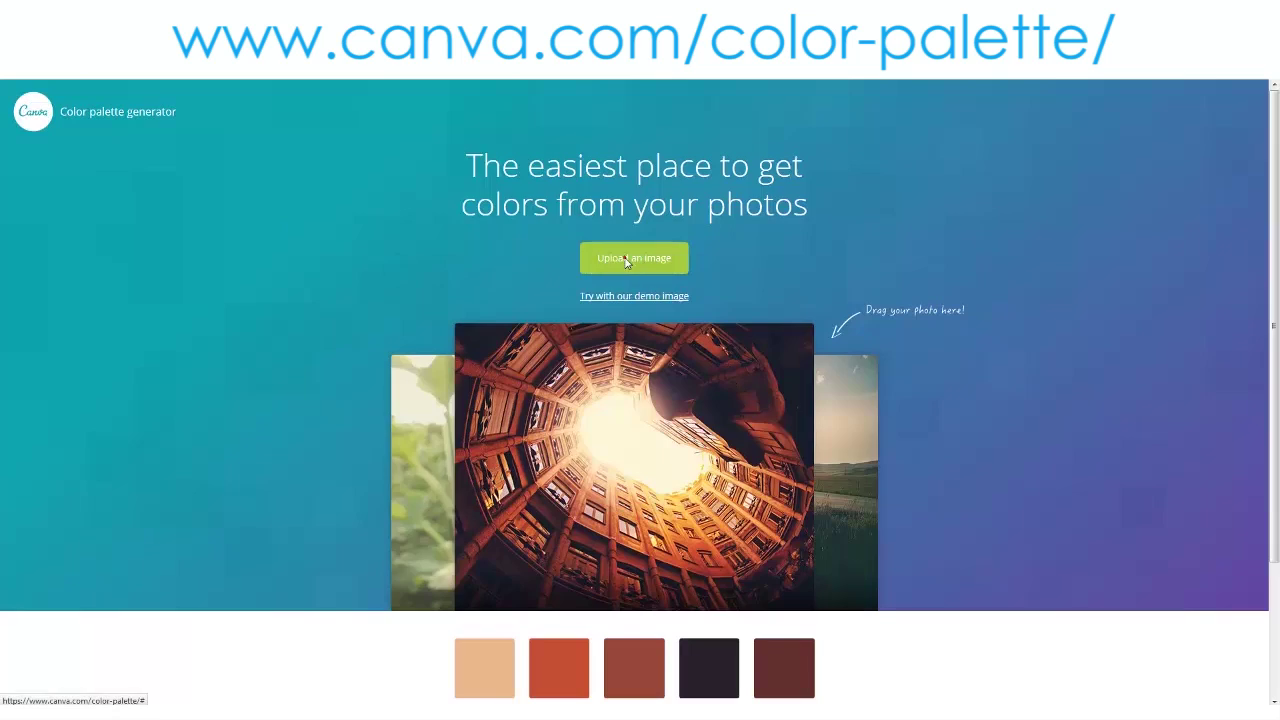
pyautogui.click(420, 205)
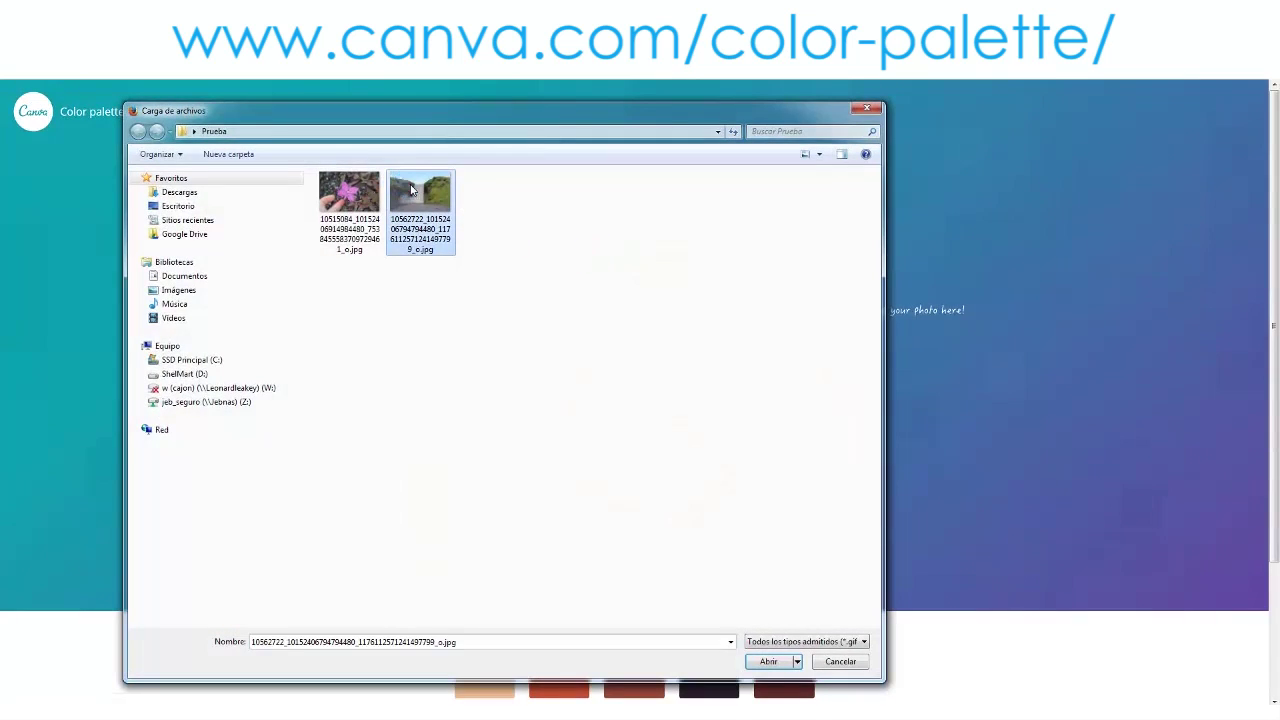
pyautogui.click(767, 661)
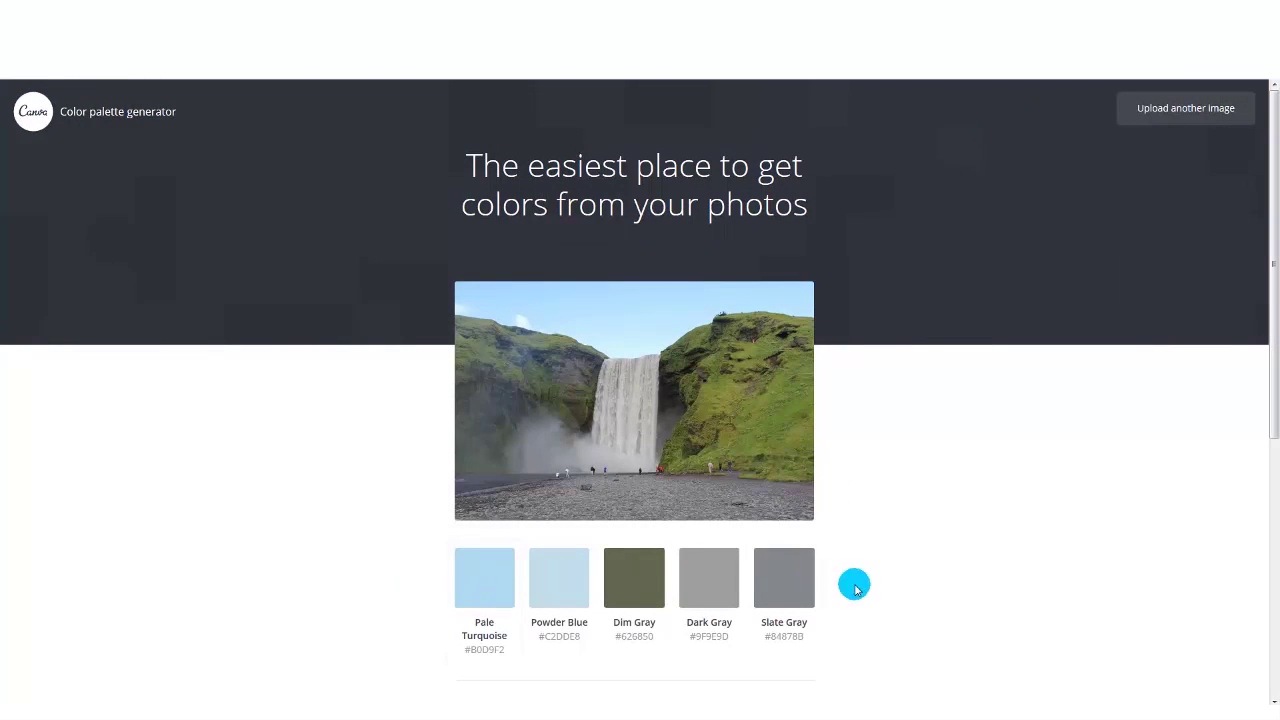
pyautogui.scroll(-1, 1008, 512)
pyautogui.scroll(1, 1008, 512)
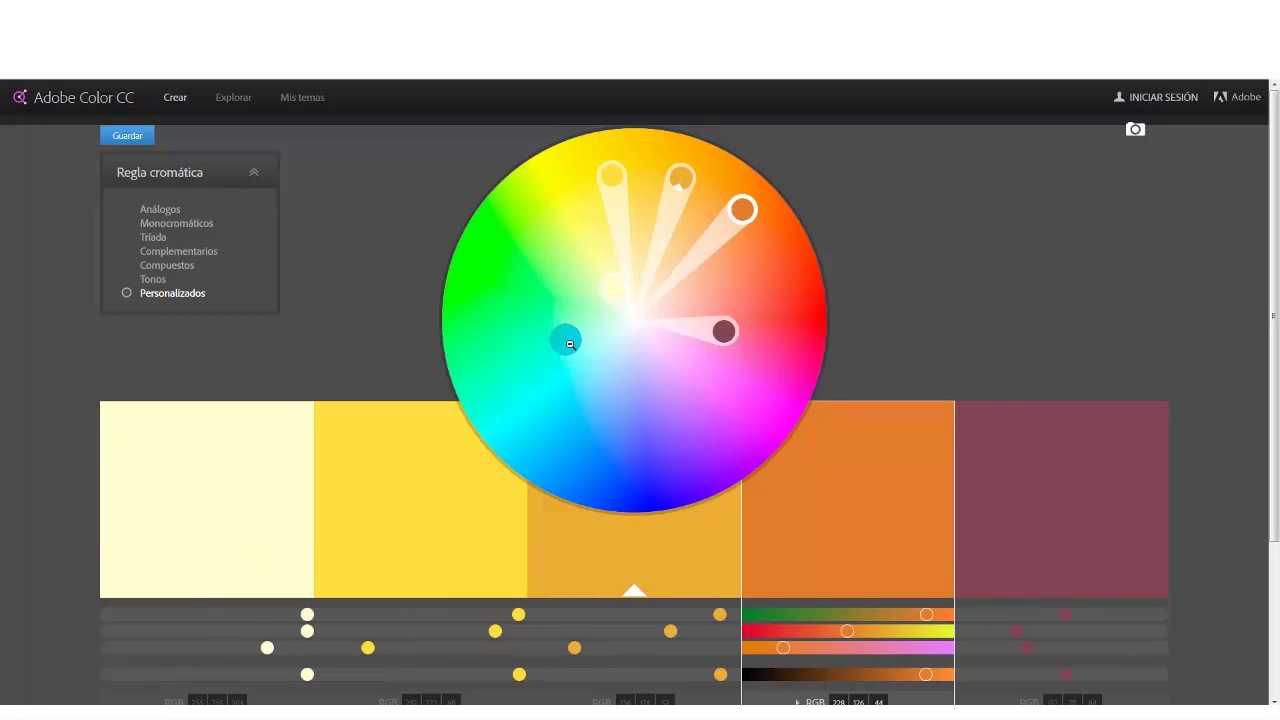
# In Adobe Color CC, shift the theme's first colour to light green and its last colour to purple on the wheel
pyautogui.moveTo(612, 292)
pyautogui.mouseDown()
pyautogui.moveTo(560, 307)
pyautogui.moveTo(566, 291)
pyautogui.mouseUp()
pyautogui.moveTo(728, 340); pyautogui.dragTo(737, 363)
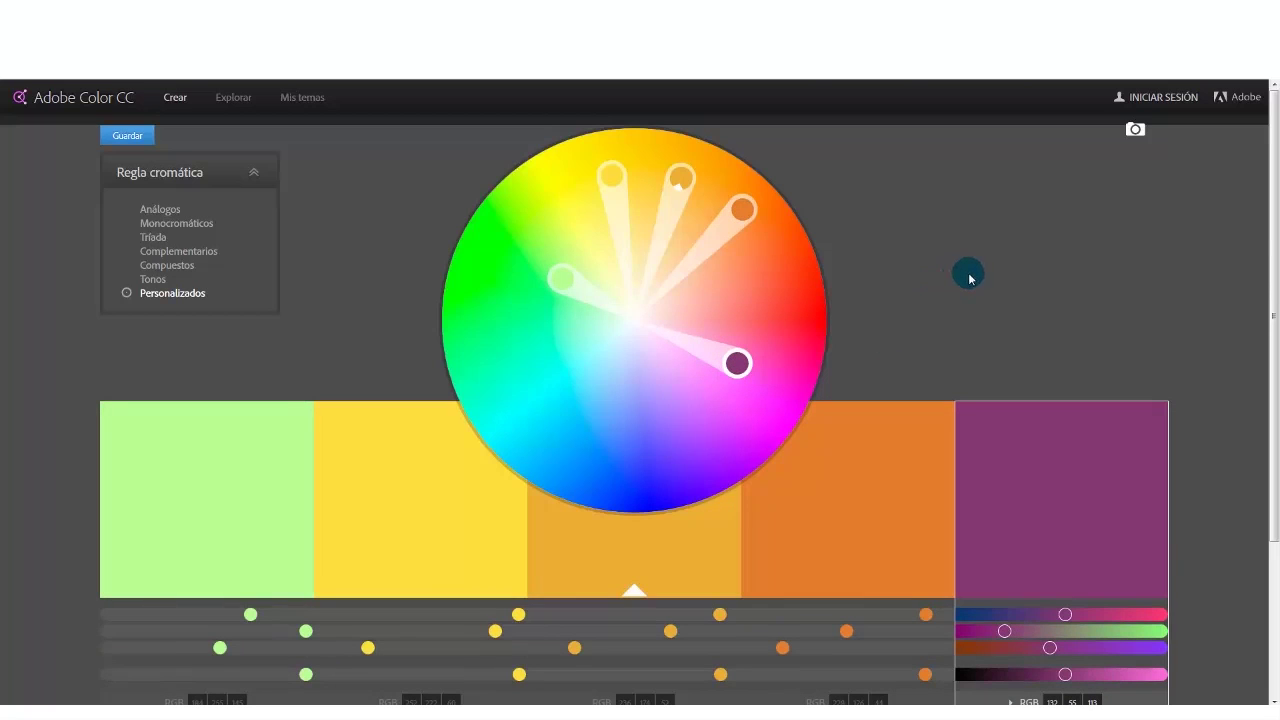
# Open the Explore collection of colour themes and activate its search field
pyautogui.click(237, 99)
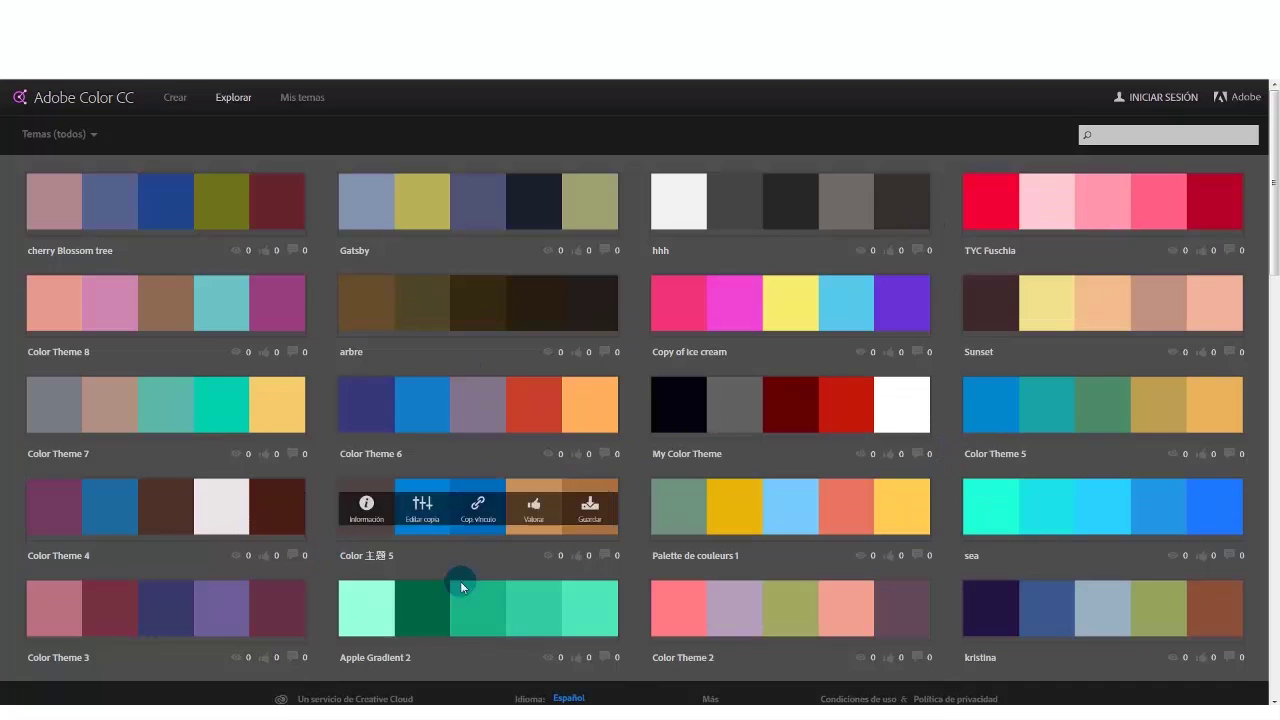
pyautogui.click(1105, 140)
pyautogui.click(1105, 140)
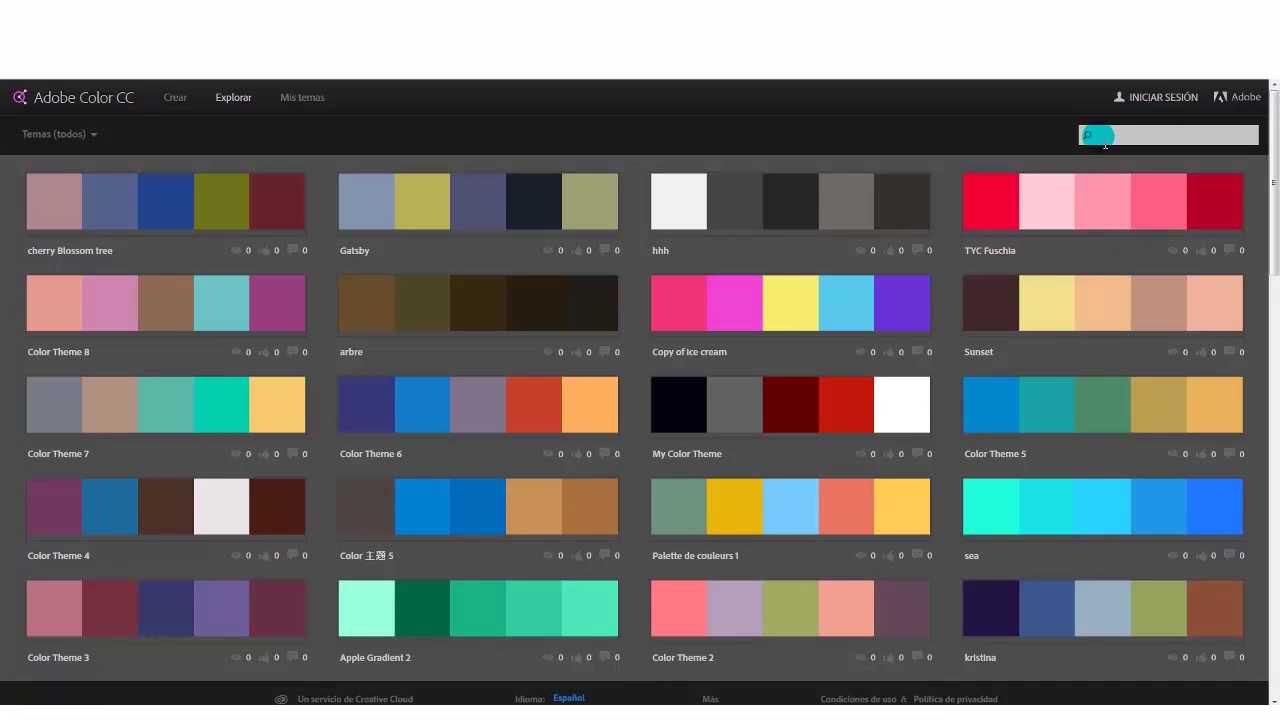
pyautogui.click(1102, 141)
pyautogui.click(1127, 149)
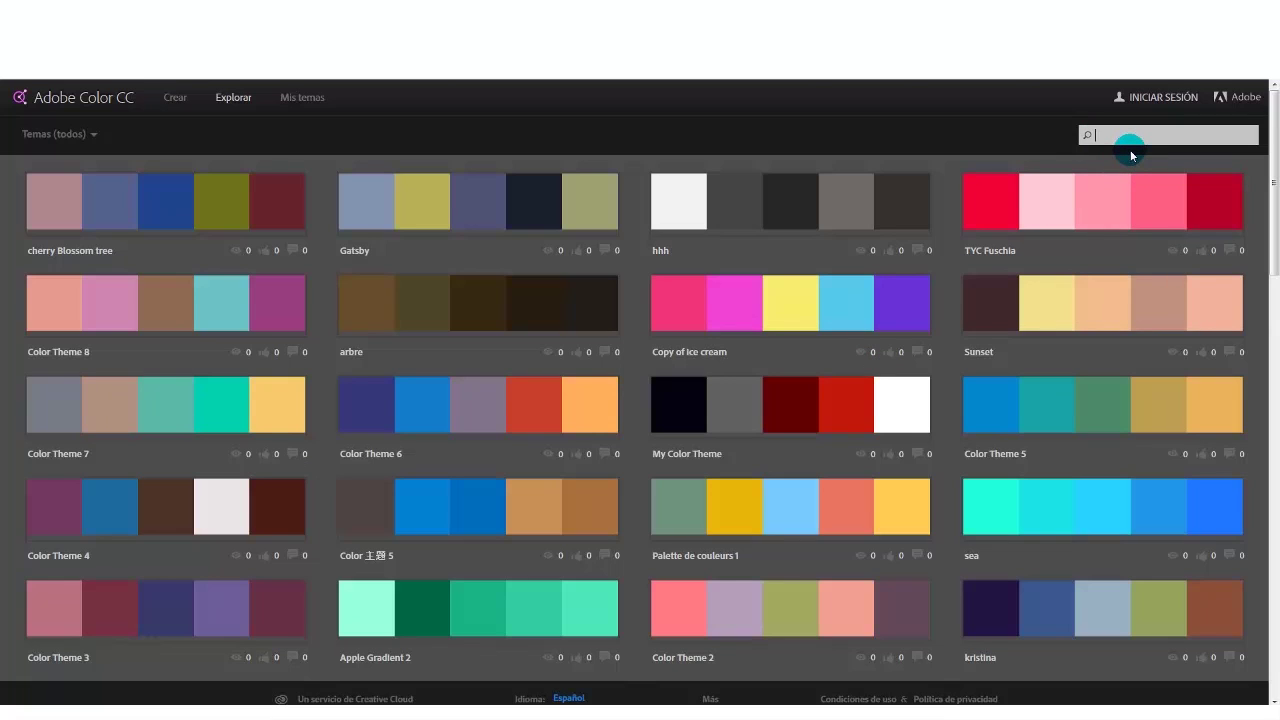
# Switch to Illustrator and open the Kuler extension
pyautogui.moveTo(840, 400)
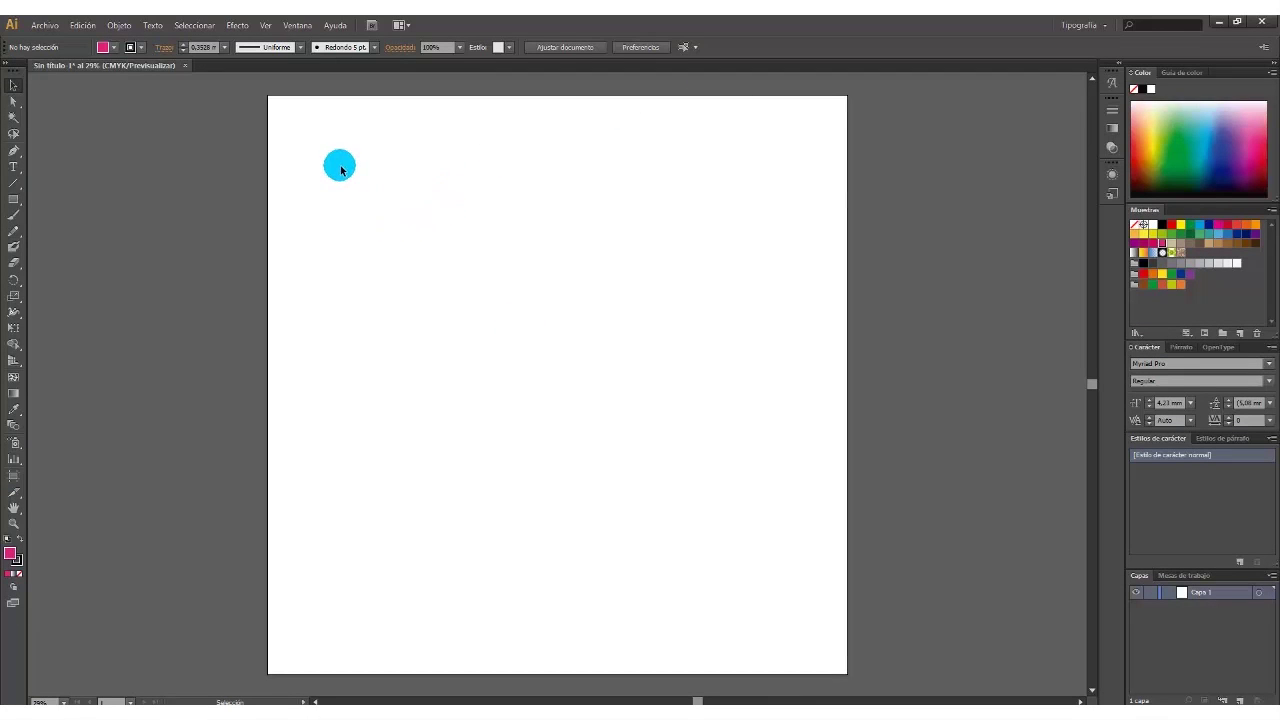
pyautogui.click(296, 25)
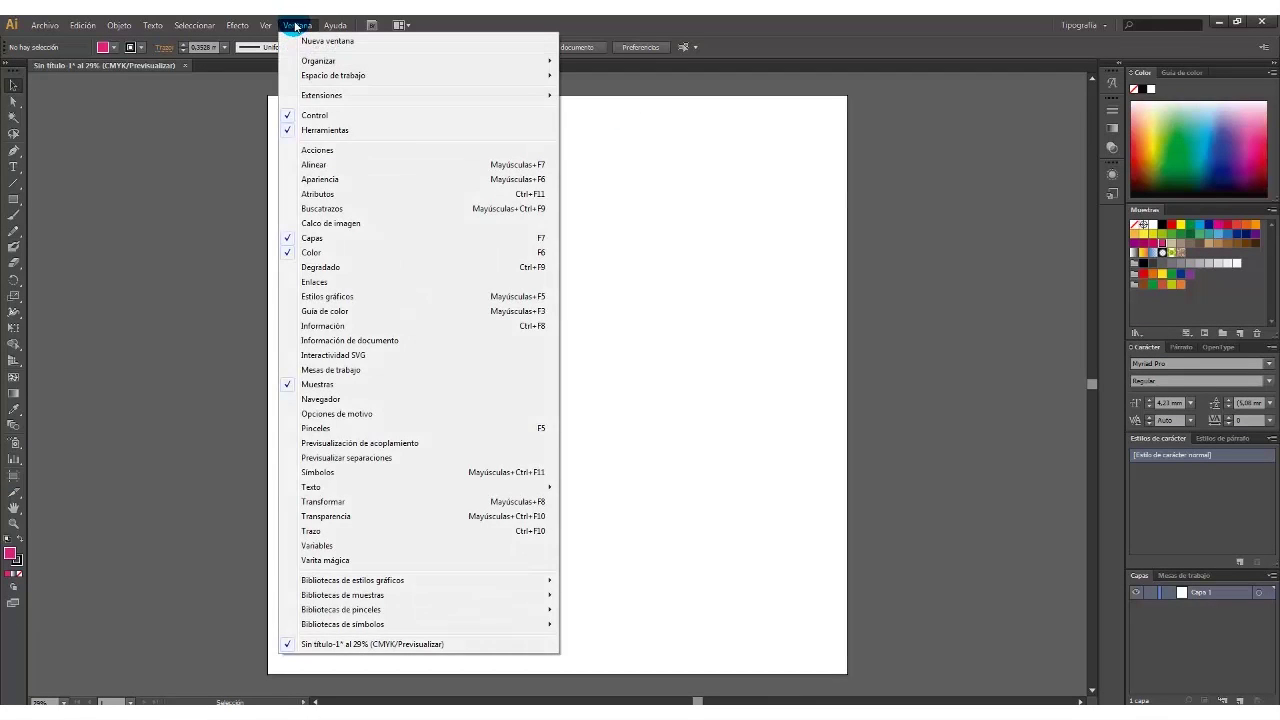
pyautogui.moveTo(423, 98)
pyautogui.click(588, 96)
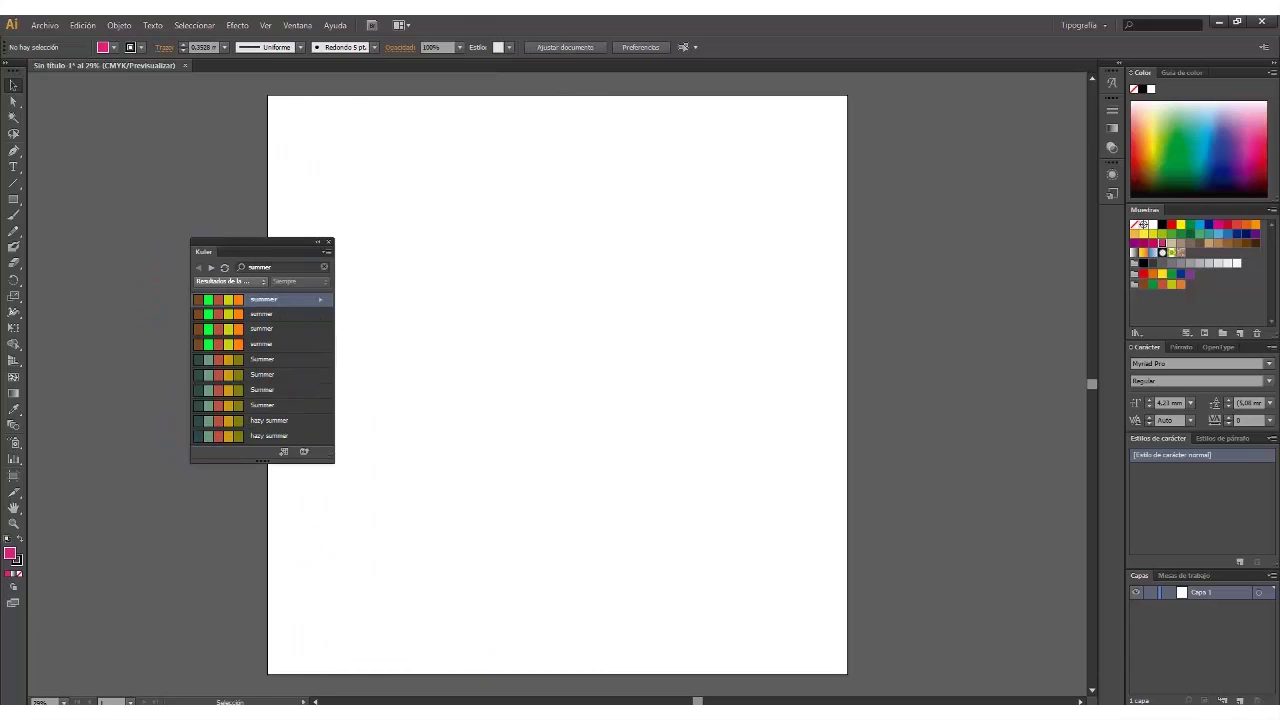
# Glance back at the Adobe Color CC themes, return to Illustrator and search the Kuler themes for "spring"
pyautogui.hotkey('alt', 'Tab')
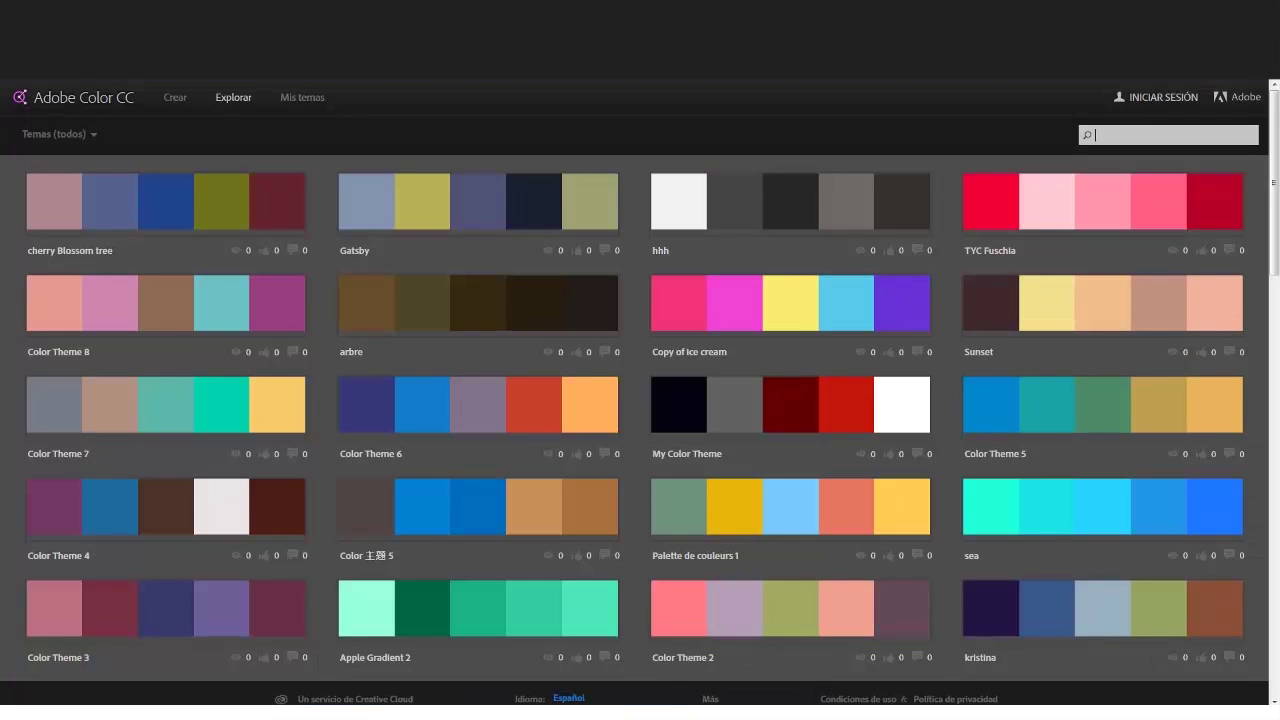
pyautogui.hotkey('alt', 'Tab')
pyautogui.click(275, 267)
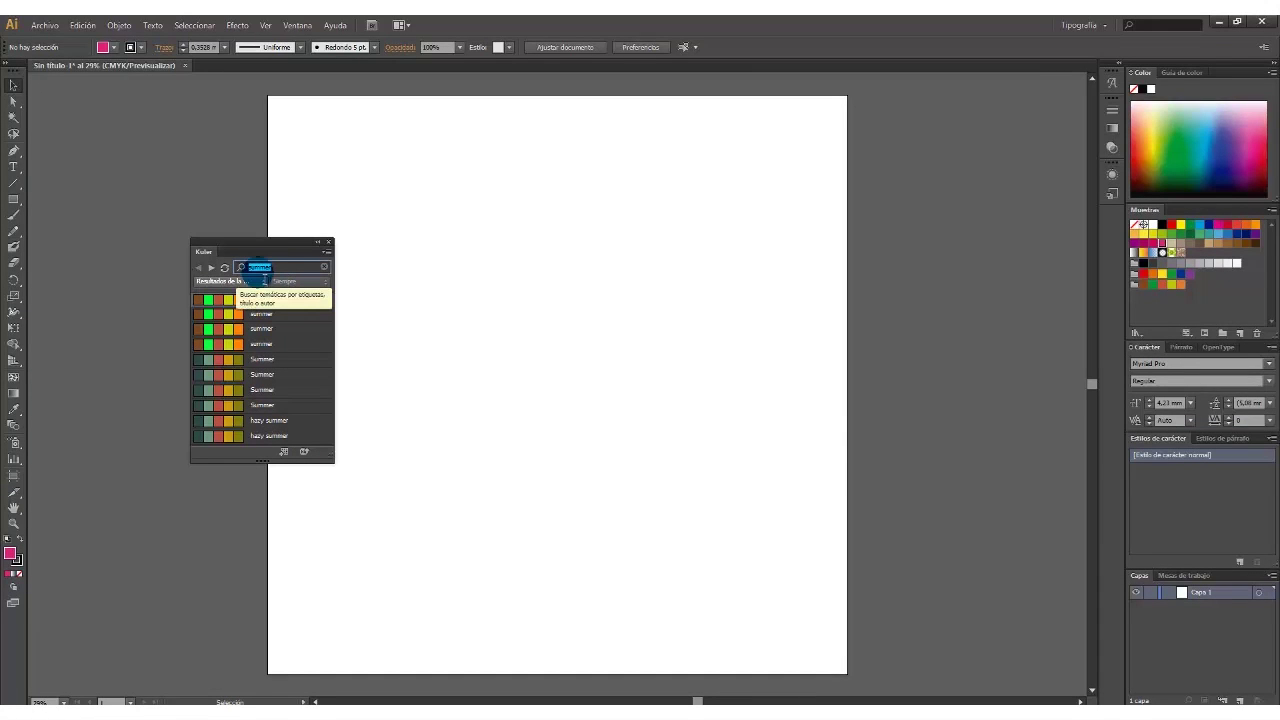
pyautogui.write('spring')
pyautogui.press('Return')
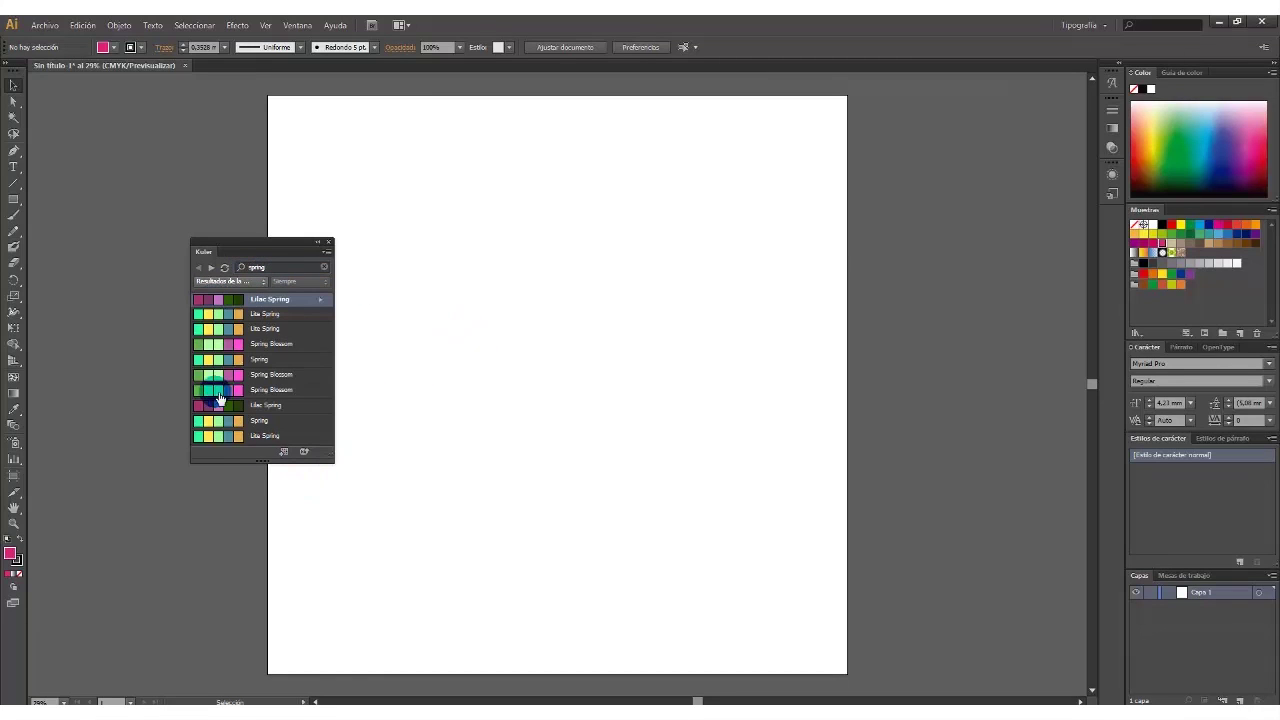
# Add the Spring Blossom theme from Kuler to the document's swatches and close Kuler
pyautogui.click(300, 345)
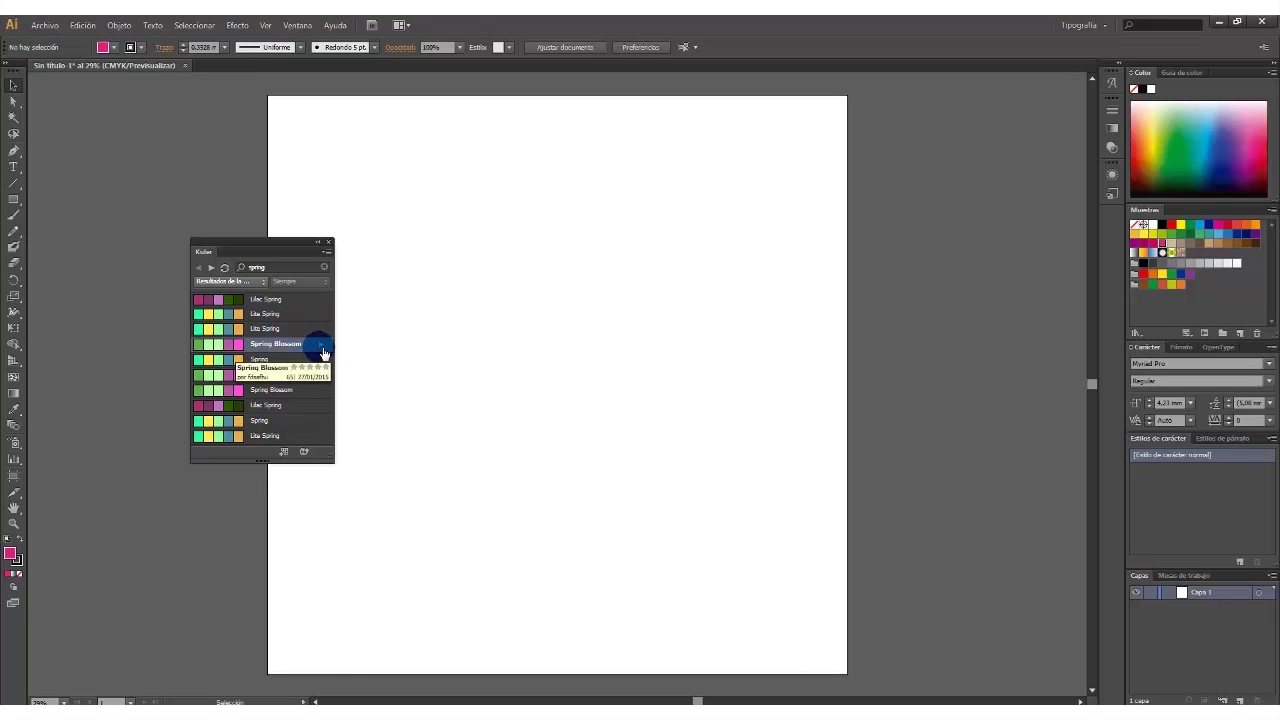
pyautogui.click(321, 349)
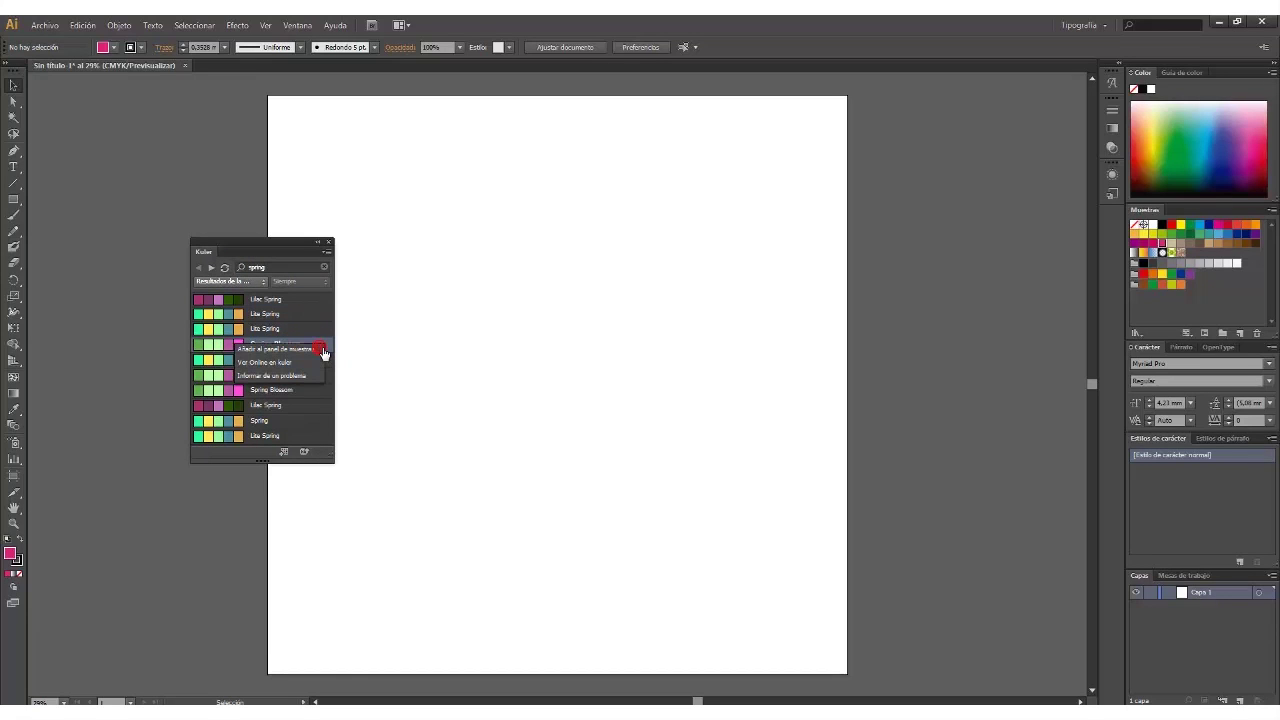
pyautogui.click(267, 352)
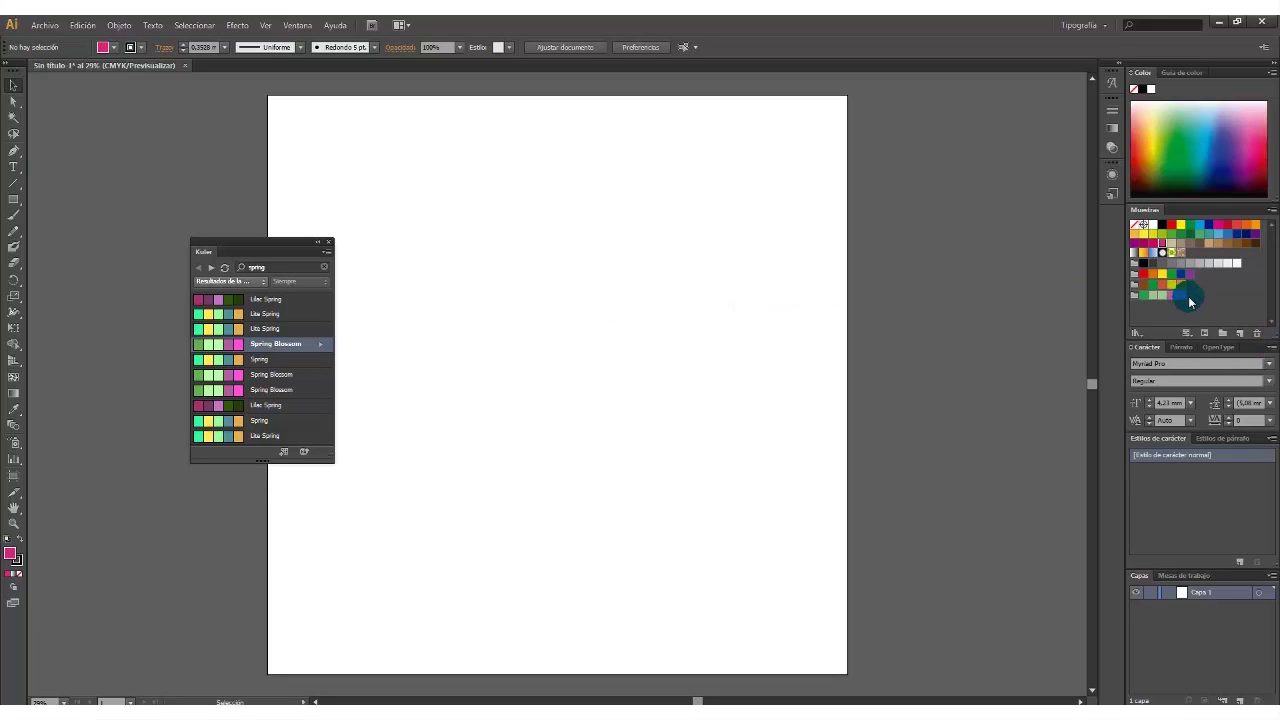
pyautogui.click(329, 244)
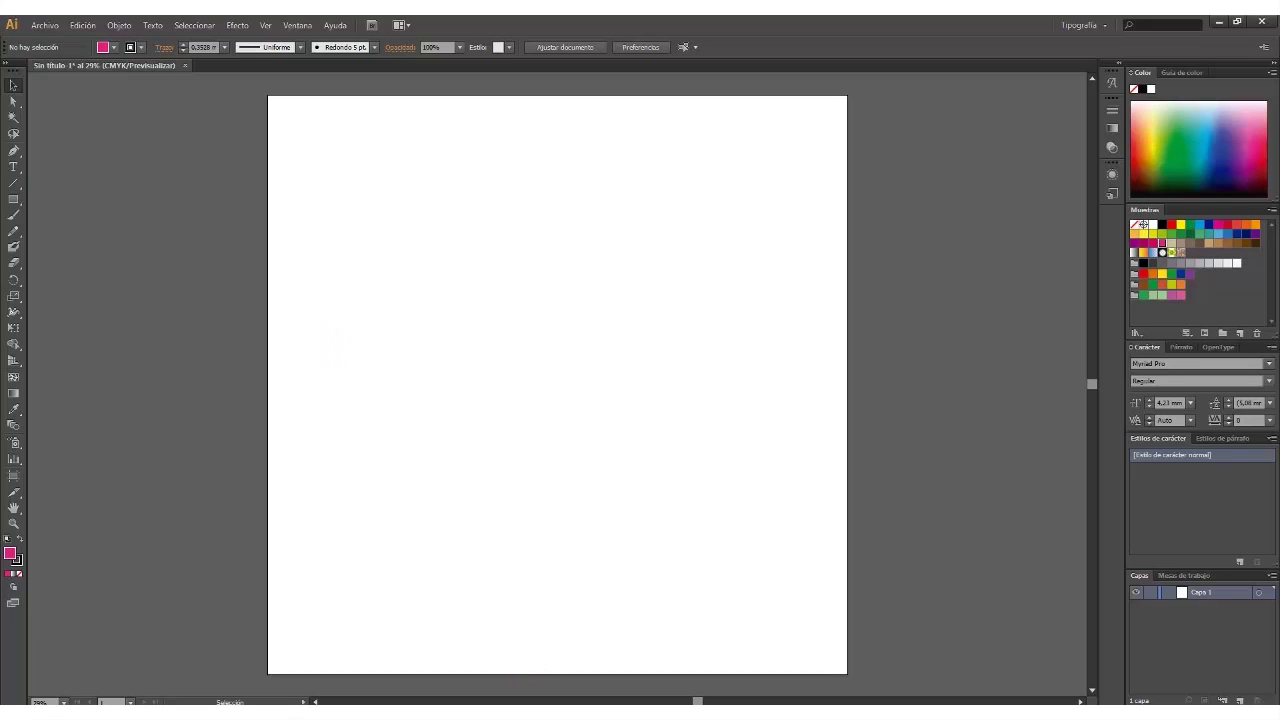
# Switch to Silhouette Studio and bring up the Sin título-5 document with the palettes and coloured circles
pyautogui.moveTo(637, 712)
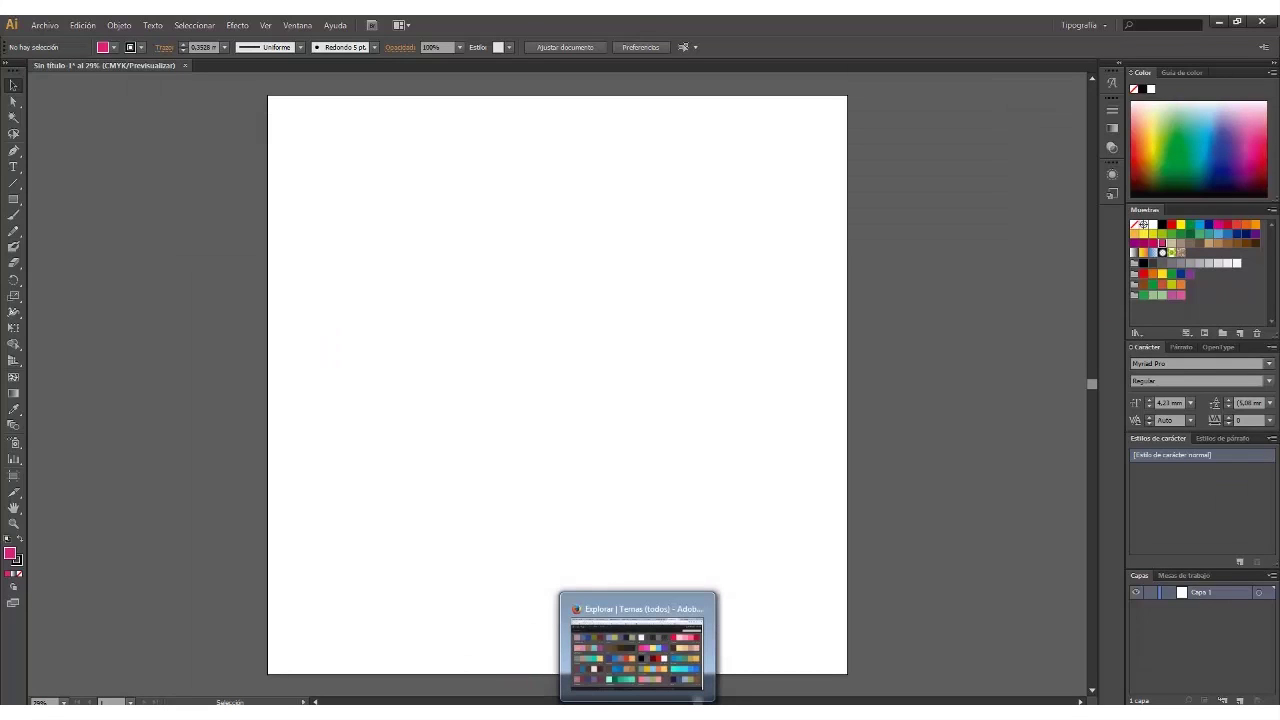
pyautogui.click(554, 645)
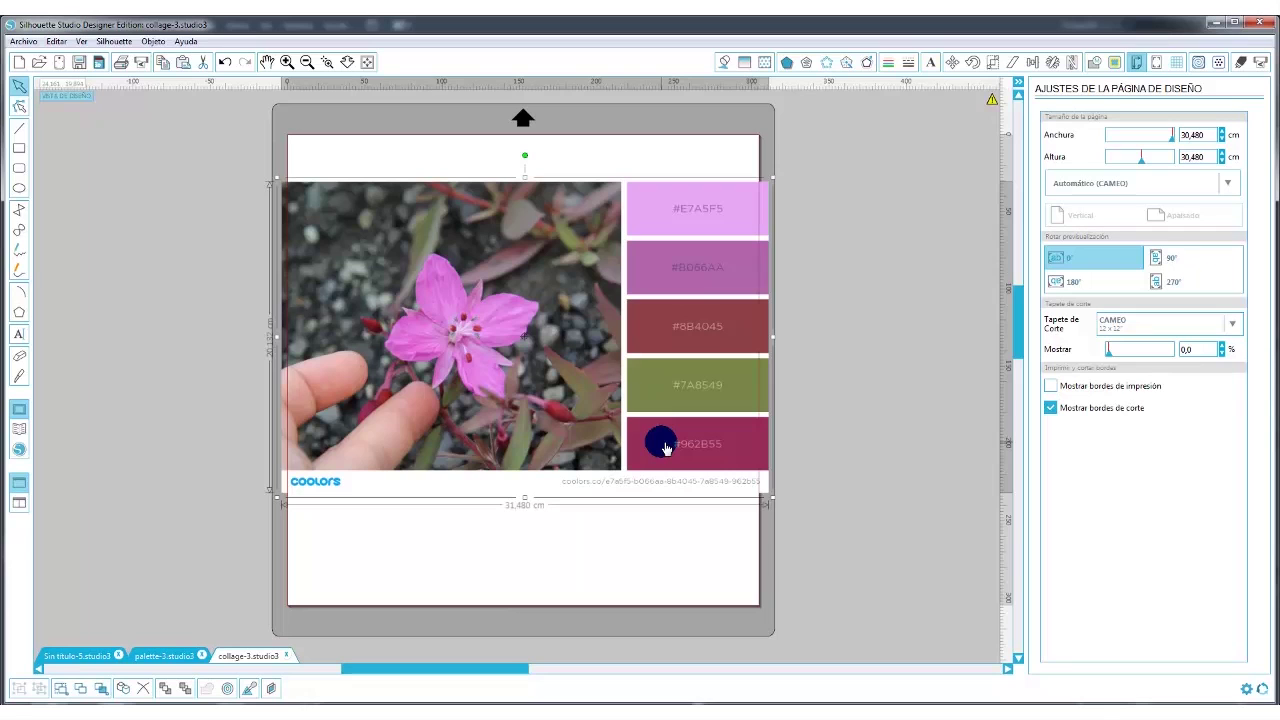
pyautogui.click(153, 657)
pyautogui.click(85, 656)
# Select the four coloured circles above the Coolors palette and undo the last change
pyautogui.moveTo(748, 153); pyautogui.dragTo(457, 323)
pyautogui.click(424, 344)
pyautogui.hotkey('ctrl', 'z')
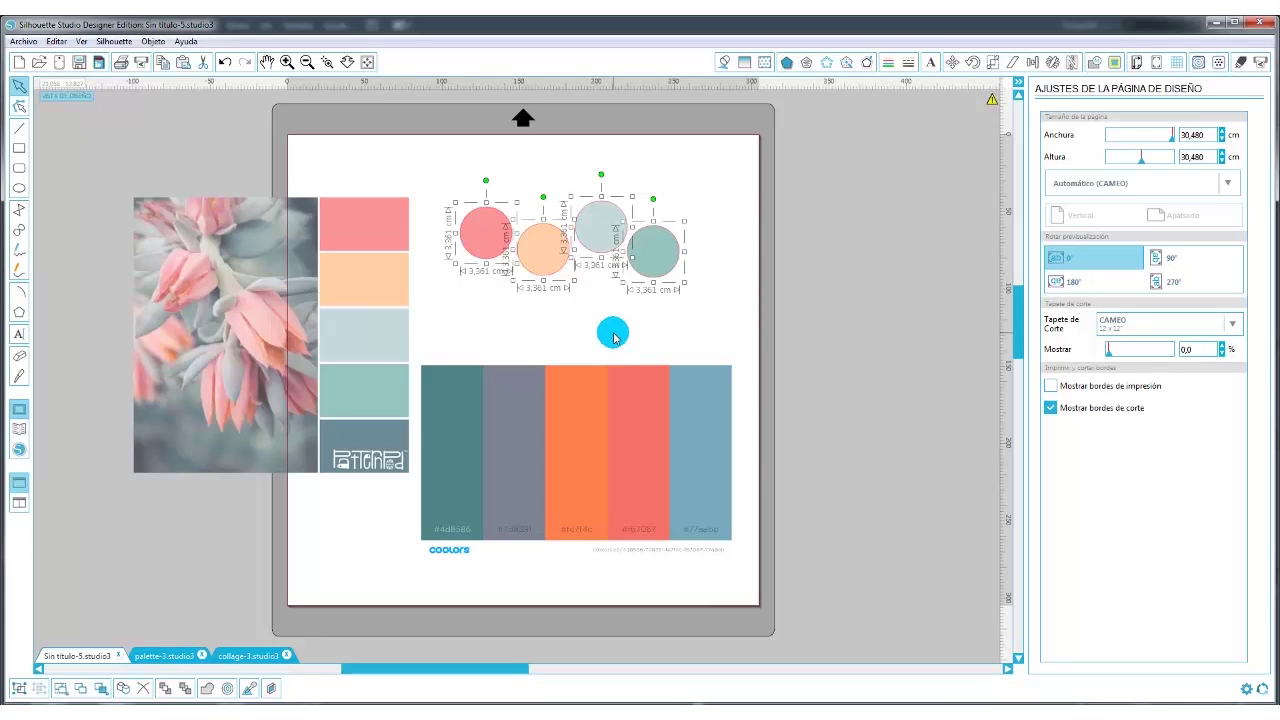
# Move the Coolors palette image slightly down and to the right, and rearrange the four coloured circles into a wider zigzag
pyautogui.moveTo(528, 451); pyautogui.dragTo(574, 474)
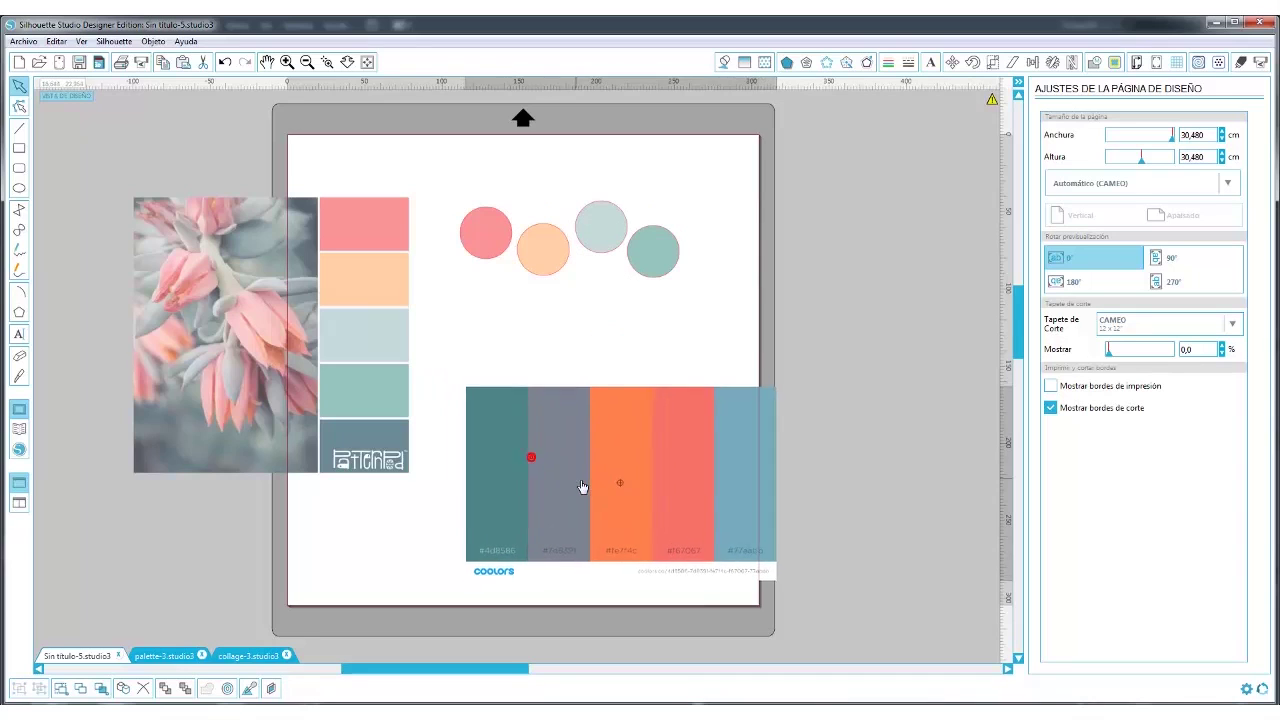
pyautogui.moveTo(467, 251)
pyautogui.mouseDown()
pyautogui.moveTo(476, 266)
pyautogui.moveTo(458, 243)
pyautogui.mouseUp()
pyautogui.moveTo(543, 277); pyautogui.dragTo(525, 292)
pyautogui.moveTo(590, 228); pyautogui.dragTo(553, 229)
pyautogui.moveTo(640, 266); pyautogui.dragTo(610, 283)
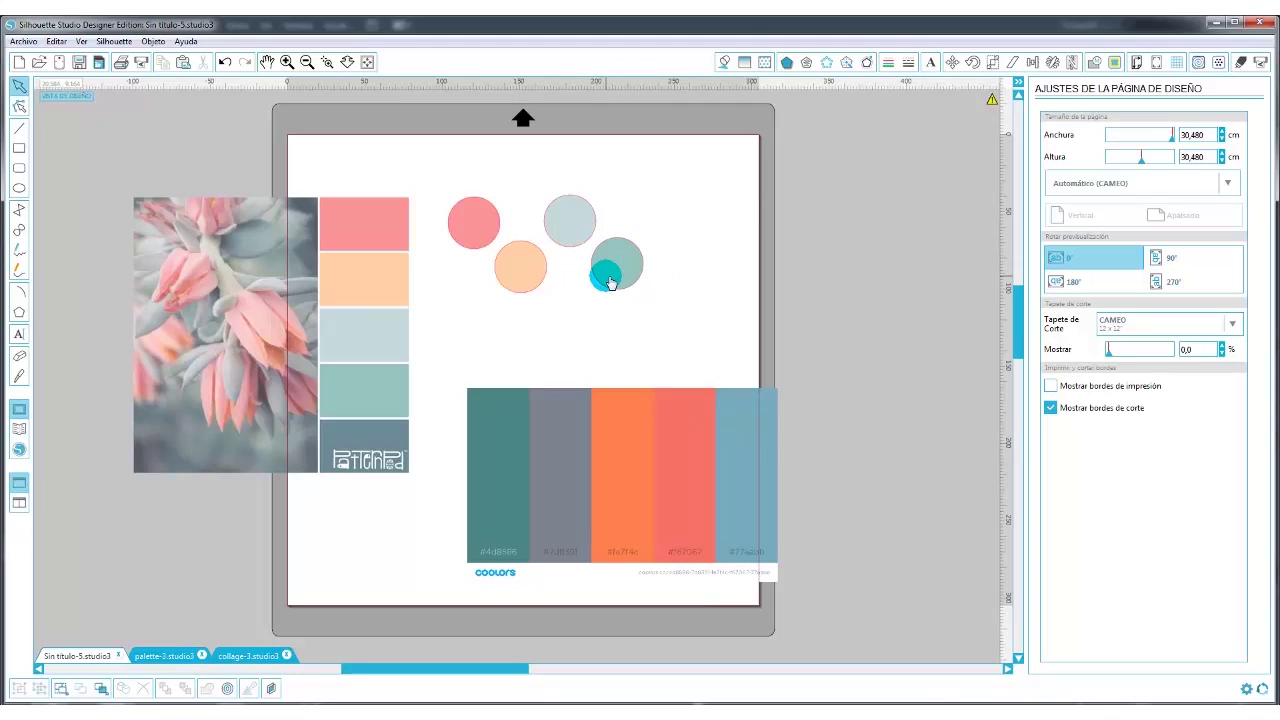